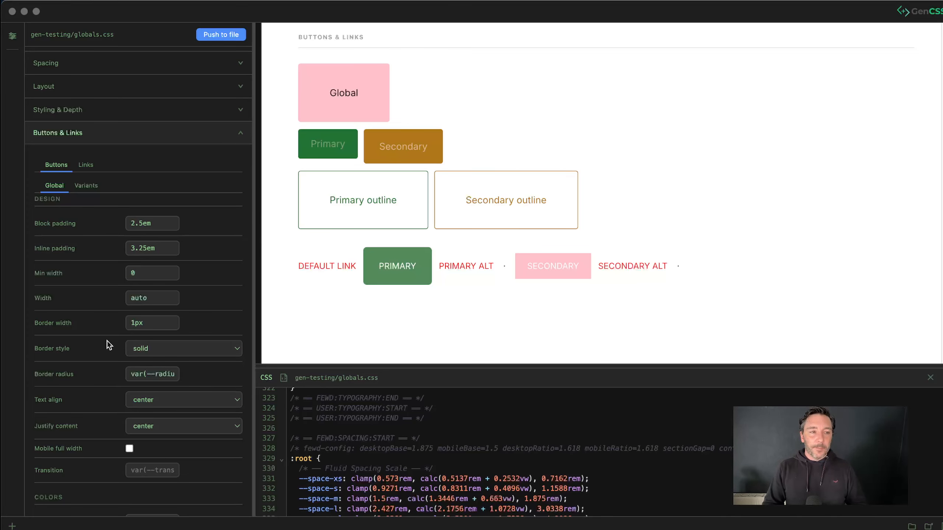
# Set the global button block padding to 1.5em and the inline padding to 2em.
pyautogui.scroll(-5, 107, 297)
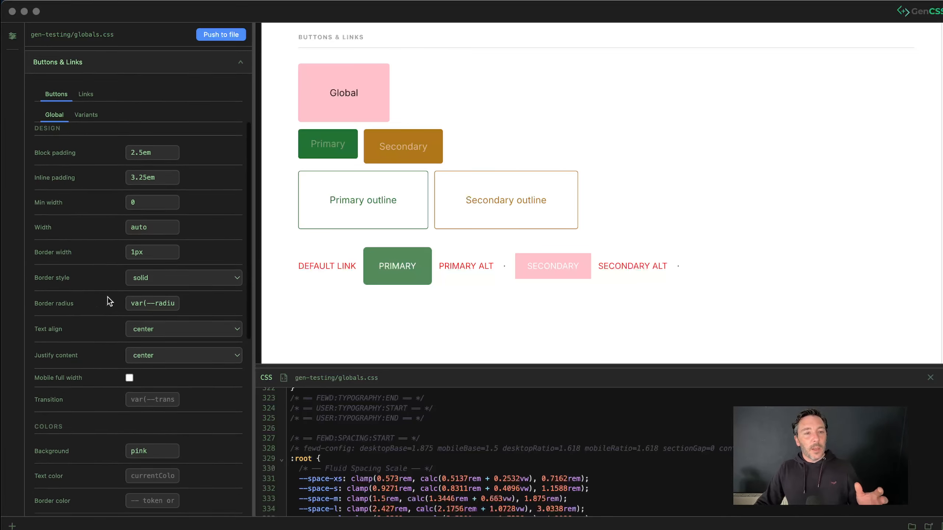
pyautogui.scroll(3, 108, 297)
pyautogui.scroll(-2, 107, 297)
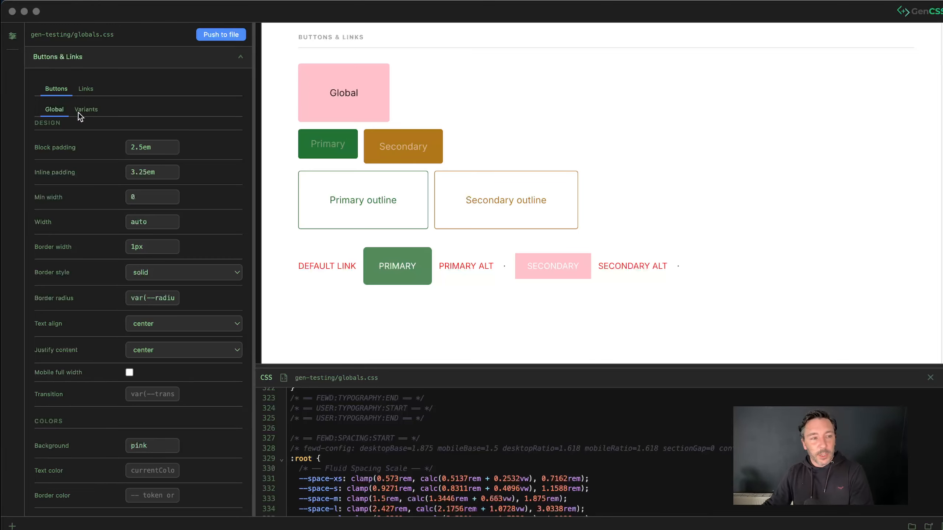
pyautogui.scroll(-1, 82, 159)
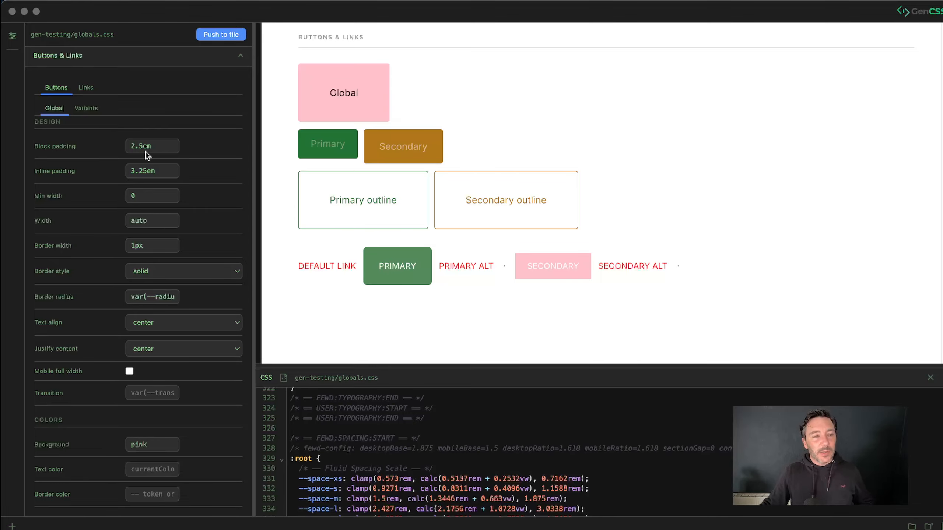
pyautogui.click(136, 146)
pyautogui.click(135, 145)
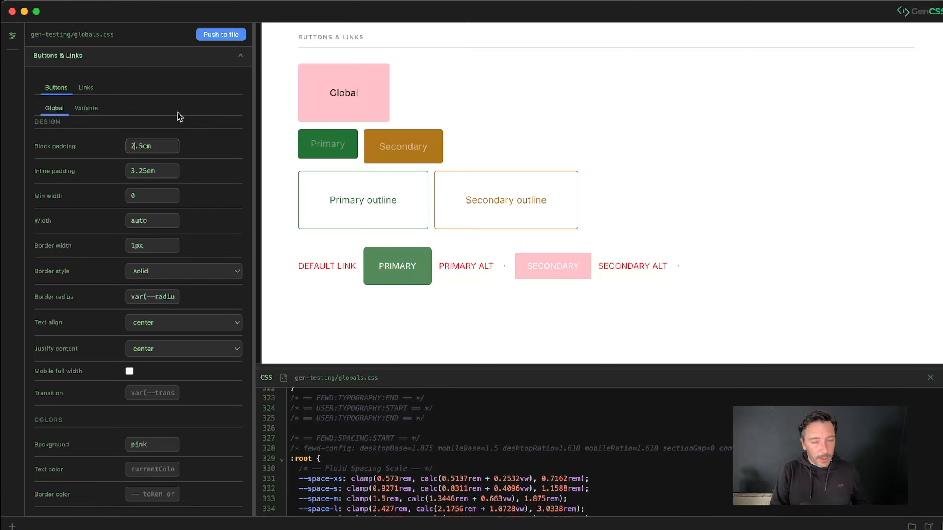
pyautogui.press('BackSpace')
pyautogui.write('1')
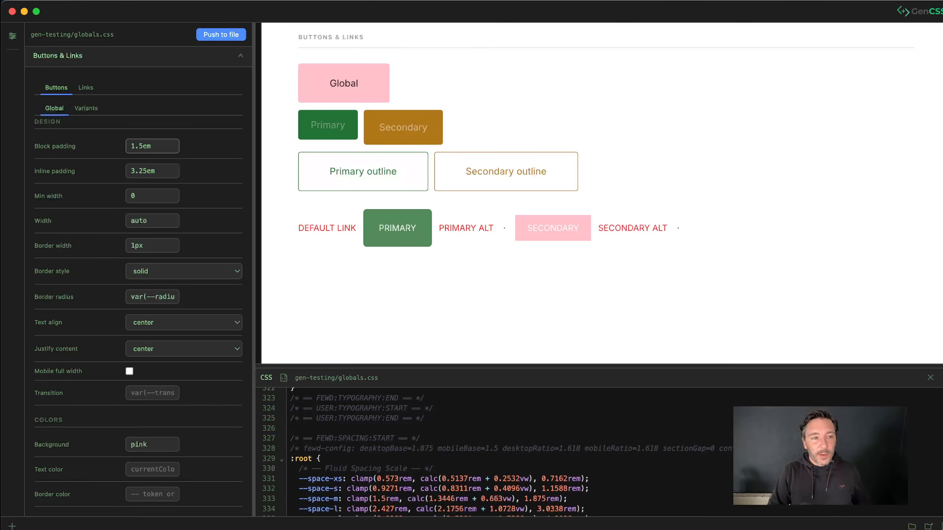
pyautogui.press('Tab')
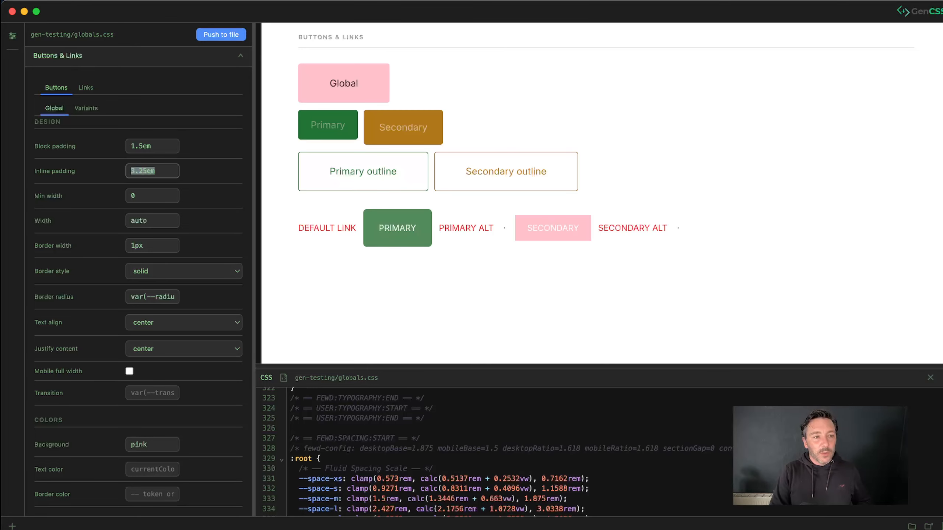
pyautogui.write('2em')
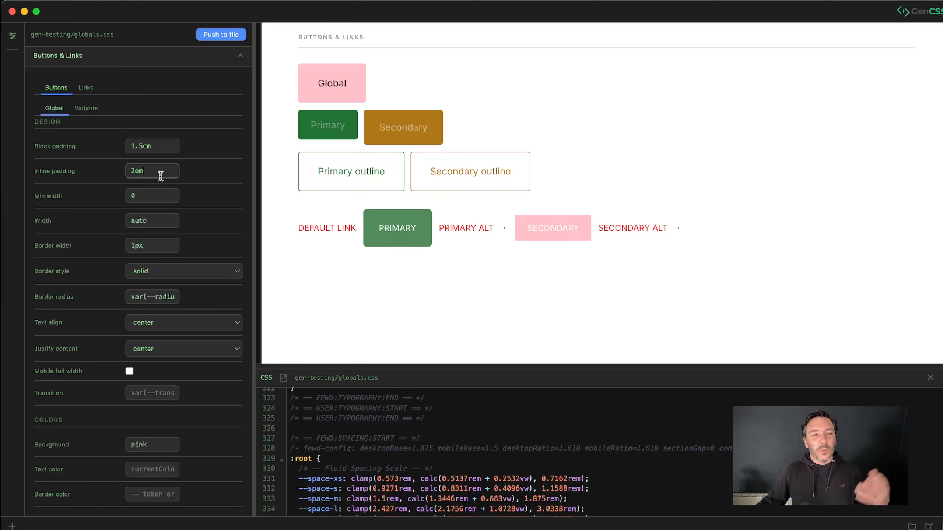
# Examine the remaining global button settings, including the border style options, colors and typography.
pyautogui.scroll(-2, 160, 175)
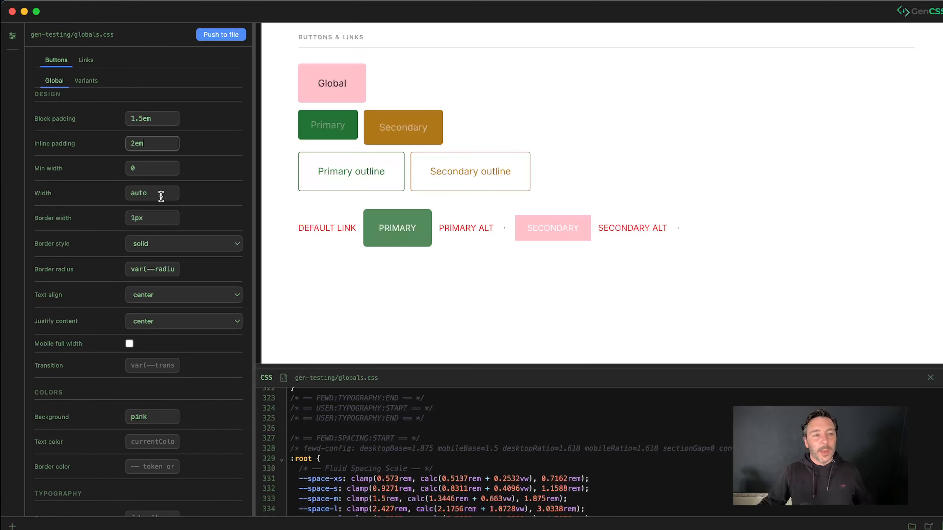
pyautogui.click(166, 244)
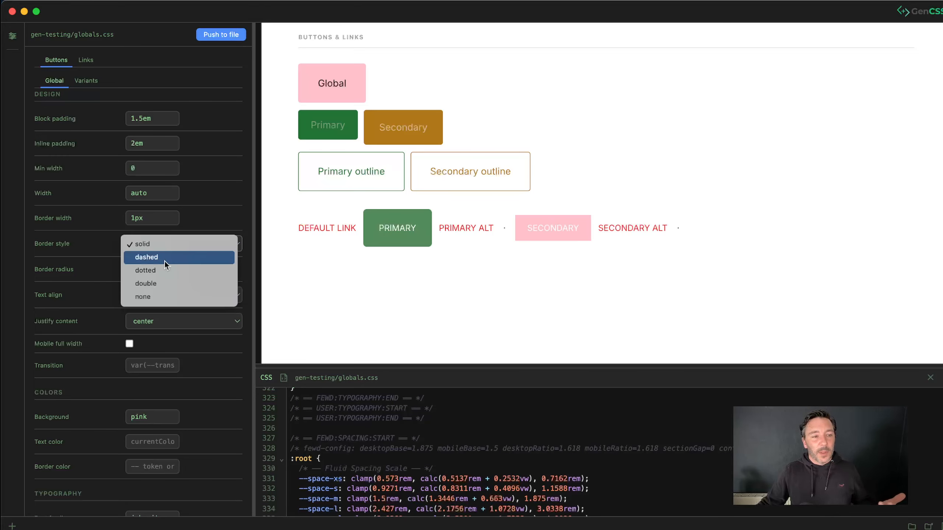
pyautogui.click(108, 219)
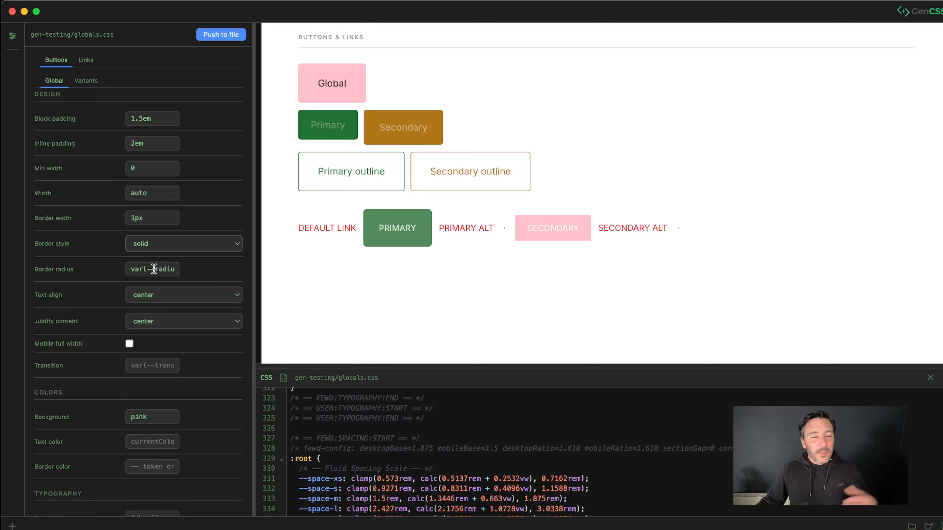
pyautogui.scroll(-1, 154, 269)
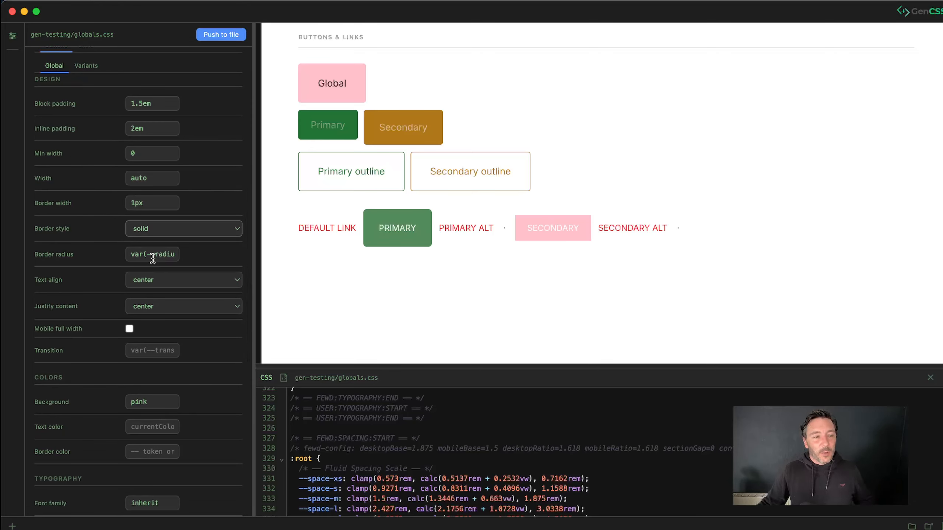
pyautogui.scroll(-10, 152, 258)
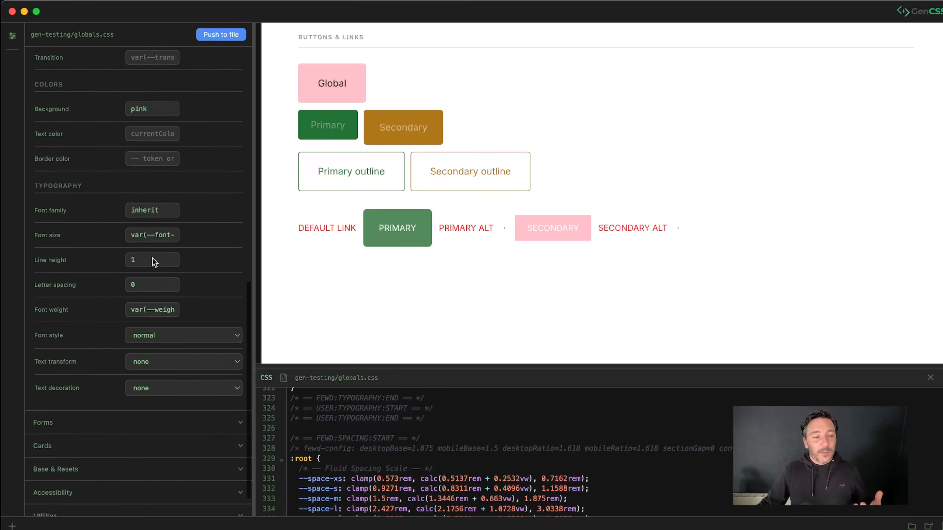
pyautogui.scroll(8, 152, 258)
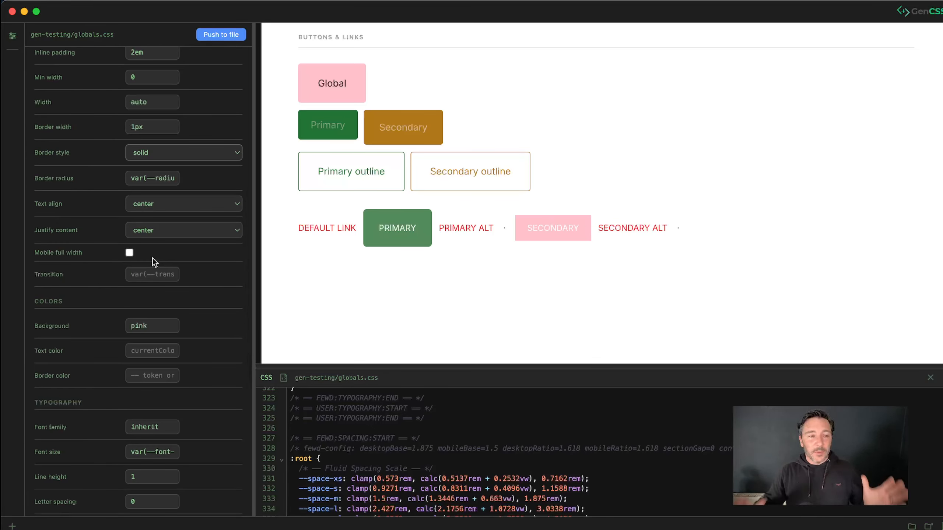
pyautogui.scroll(-1, 153, 258)
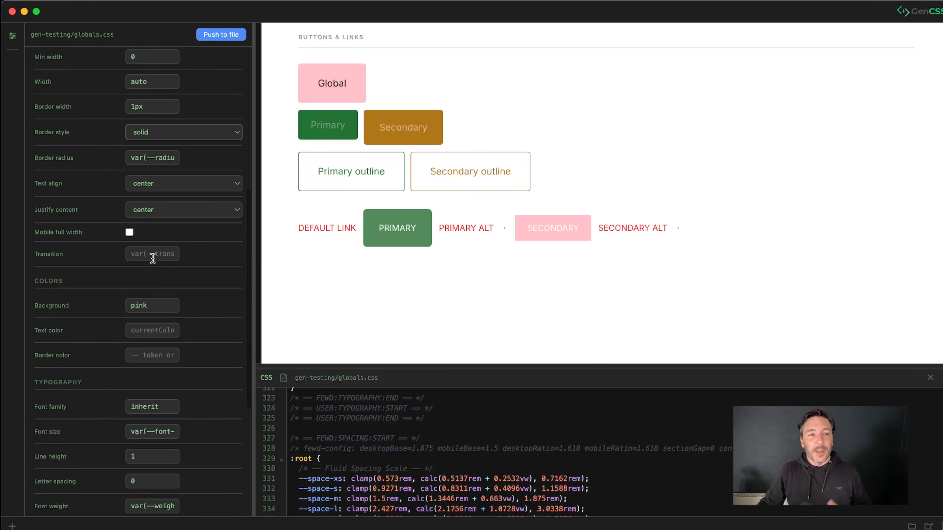
pyautogui.scroll(6, 153, 260)
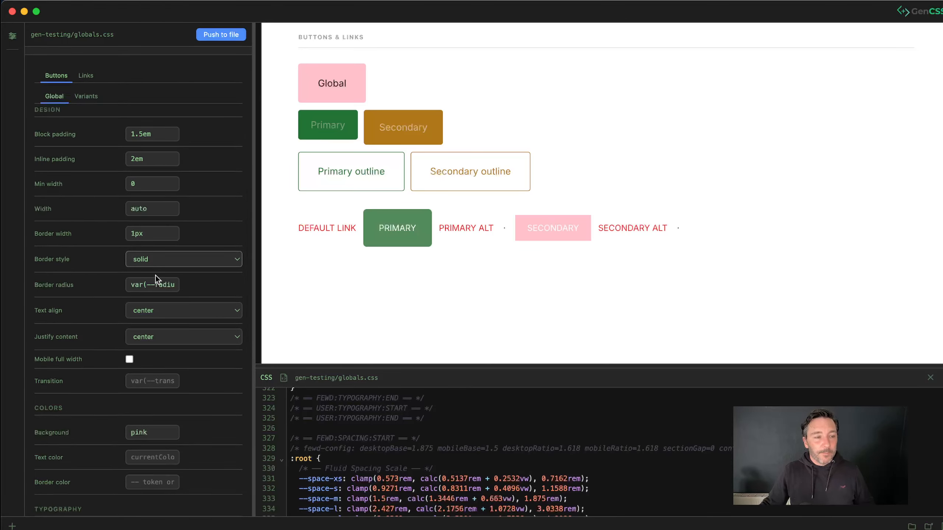
pyautogui.scroll(-1, 155, 275)
pyautogui.scroll(5, 89, 206)
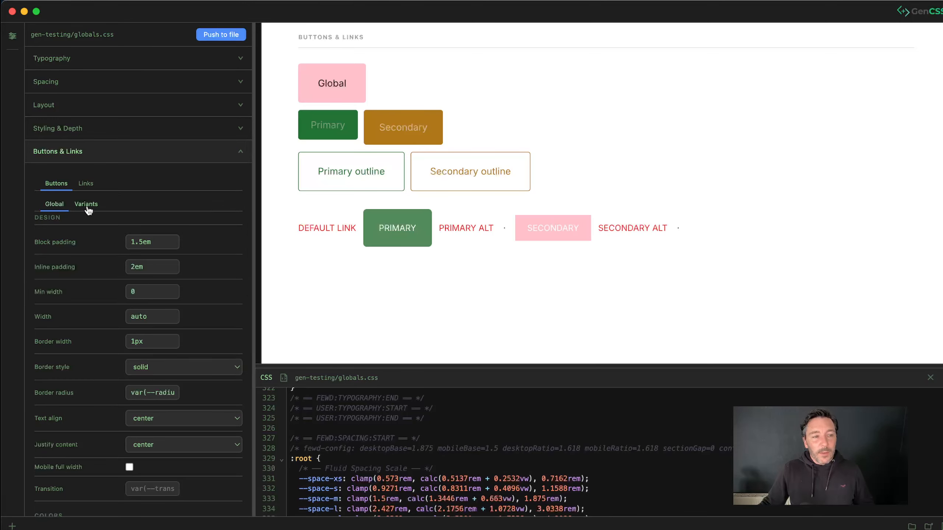
# Show the button variants and examine the filled style settings of the Primary variant.
pyautogui.click(86, 205)
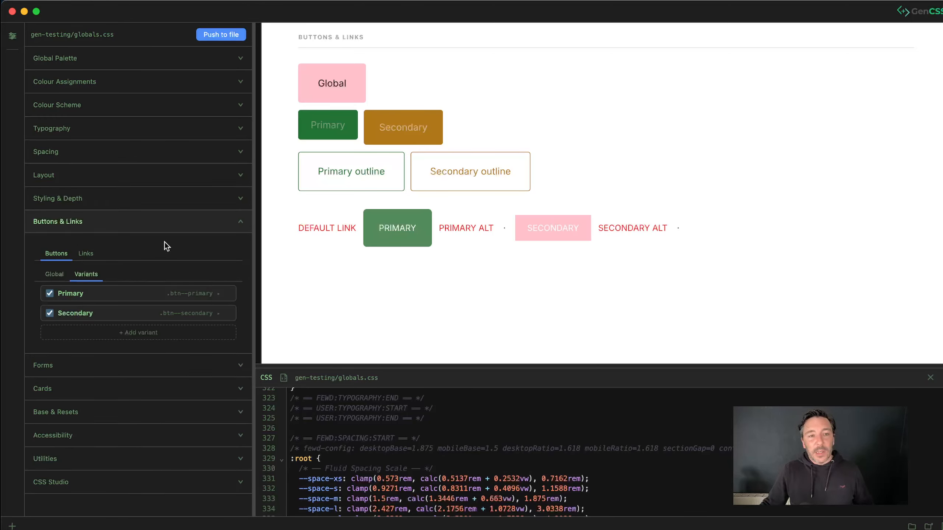
pyautogui.moveTo(128, 297)
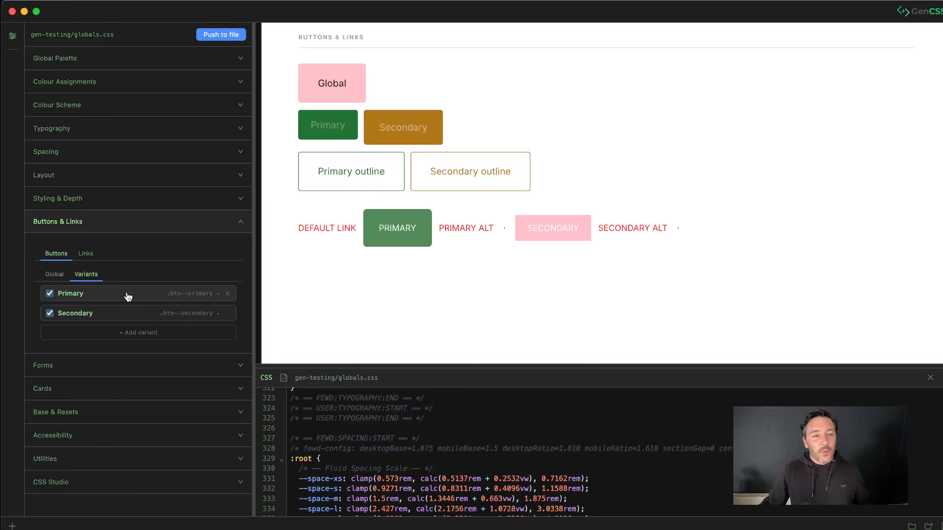
pyautogui.moveTo(111, 311)
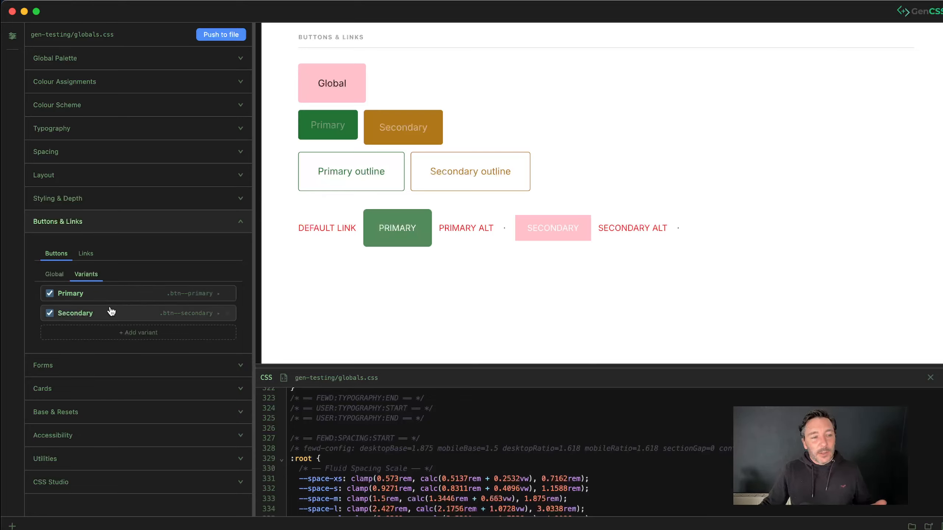
pyautogui.click(139, 298)
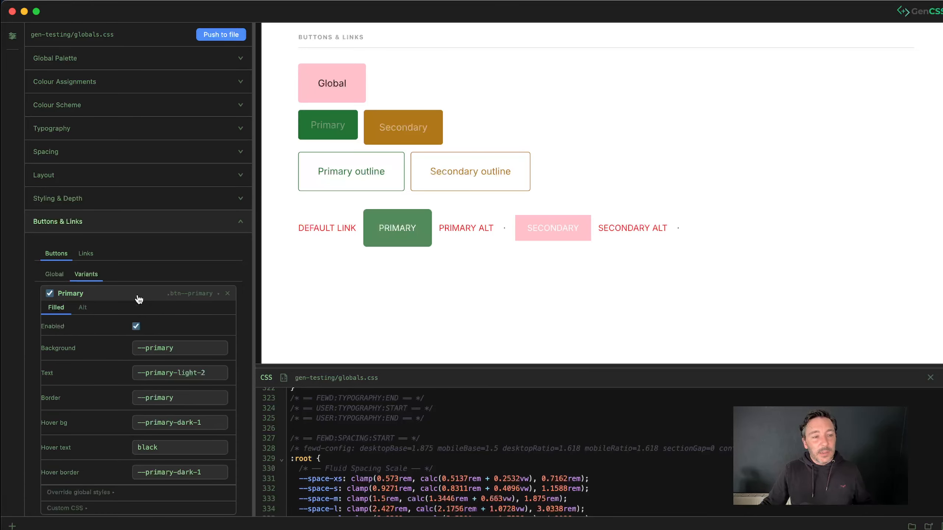
pyautogui.scroll(-5, 137, 293)
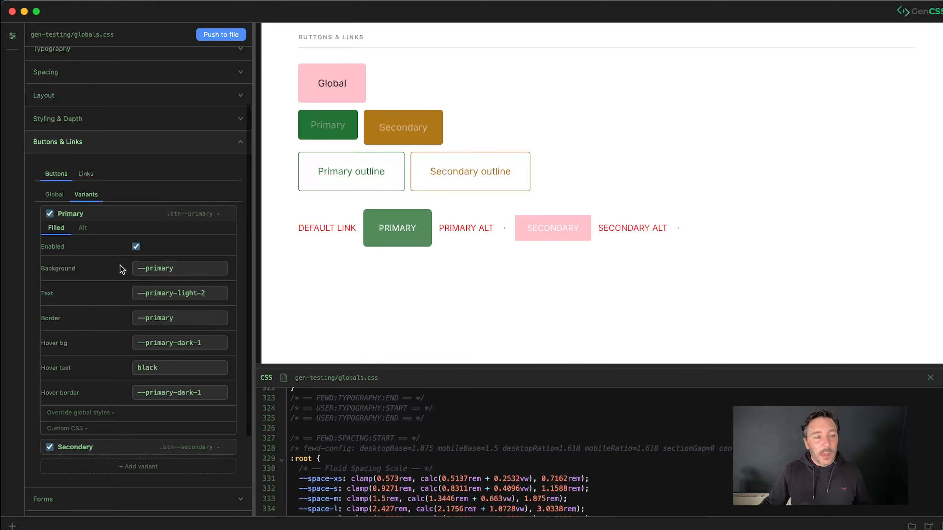
pyautogui.scroll(-1, 123, 270)
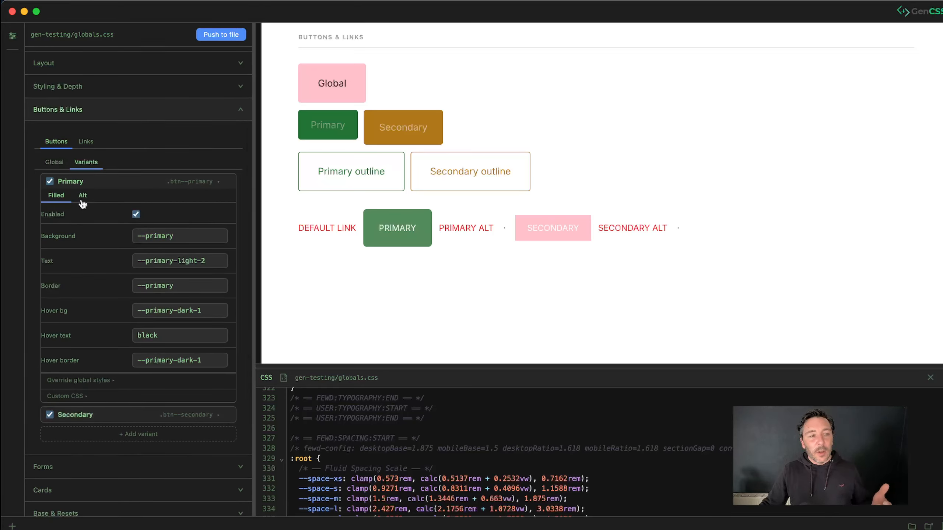
pyautogui.click(178, 236)
pyautogui.click(136, 182)
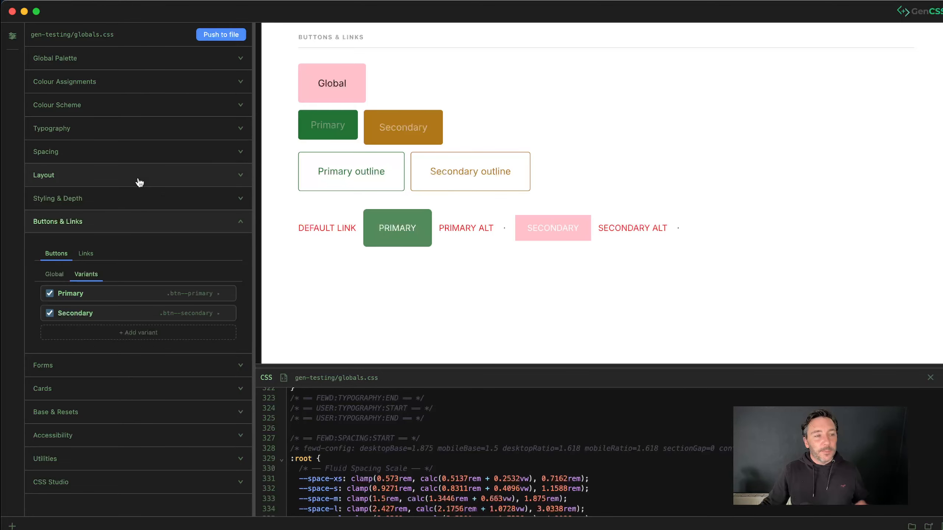
pyautogui.click(121, 294)
pyautogui.scroll(-3, 143, 297)
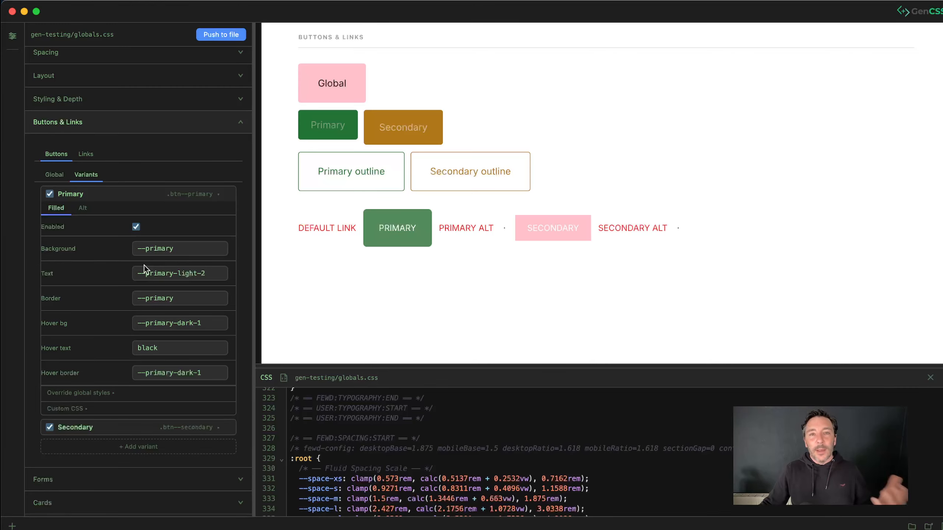
pyautogui.click(117, 197)
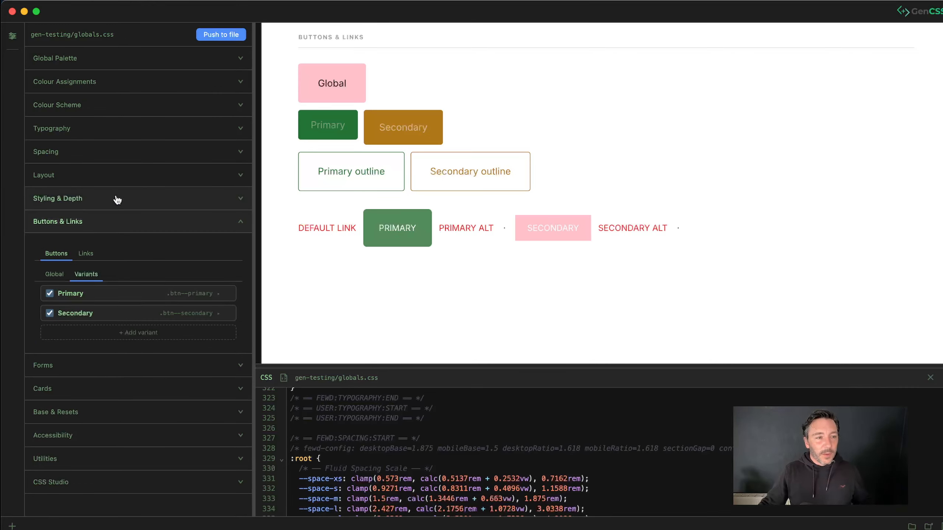
# Add a new button variant named Accent.
pyautogui.click(139, 331)
pyautogui.write('acc')
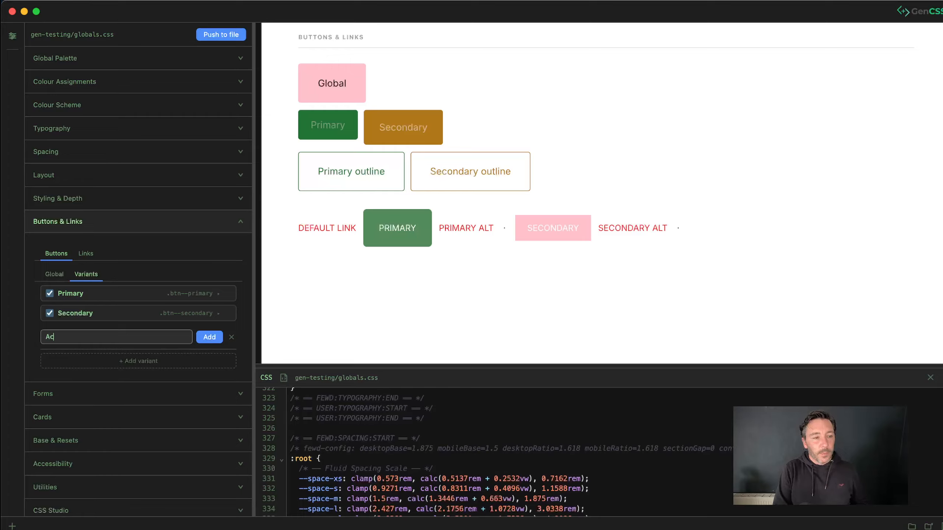
pyautogui.write('cent')
pyautogui.click(209, 337)
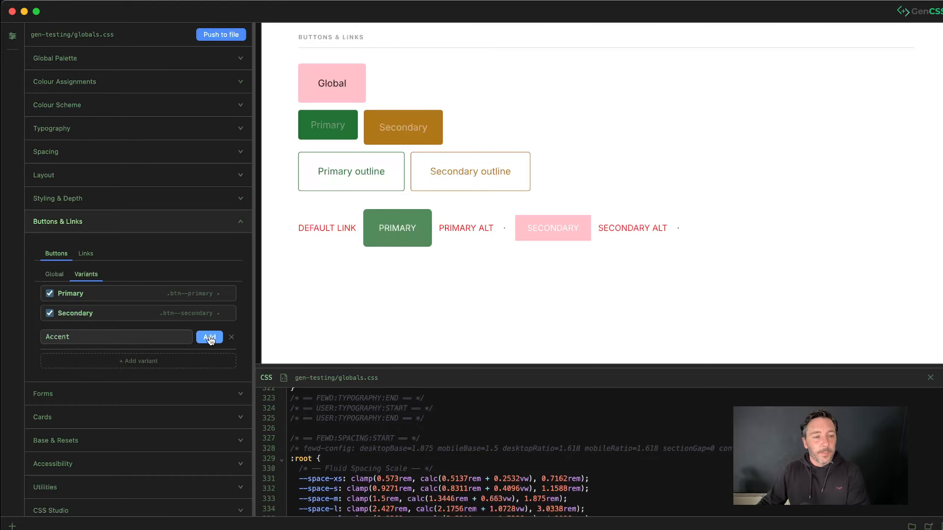
# Examine the Accent variant's filled and alt style settings, then collapse it.
pyautogui.click(128, 334)
pyautogui.scroll(-3, 130, 338)
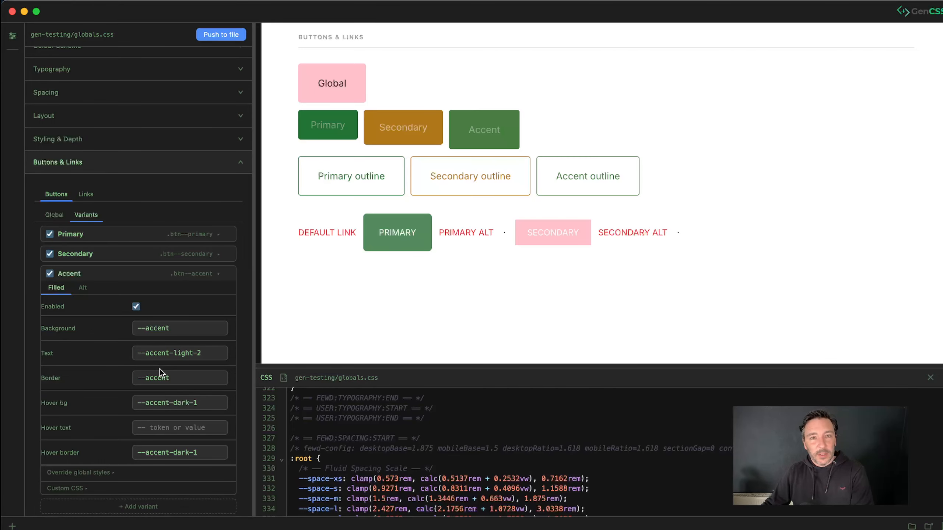
pyautogui.scroll(-1, 159, 368)
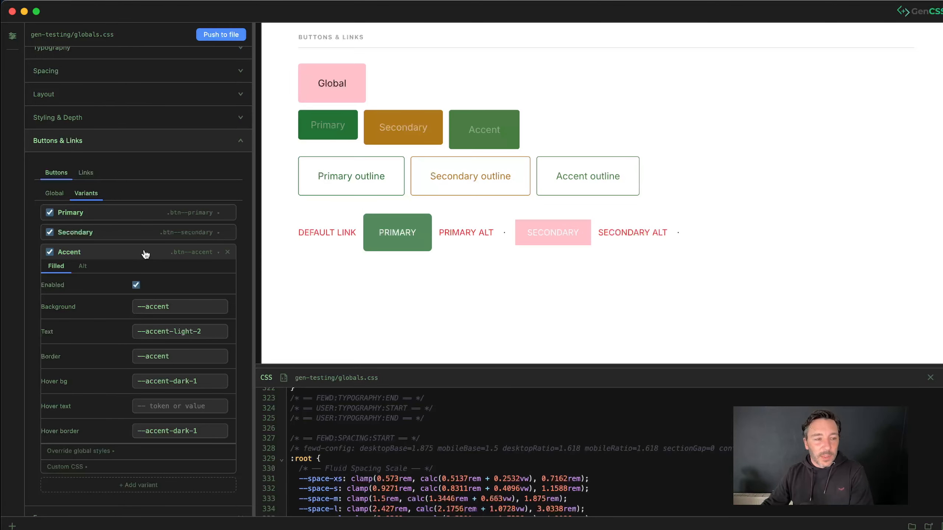
pyautogui.scroll(-1, 145, 256)
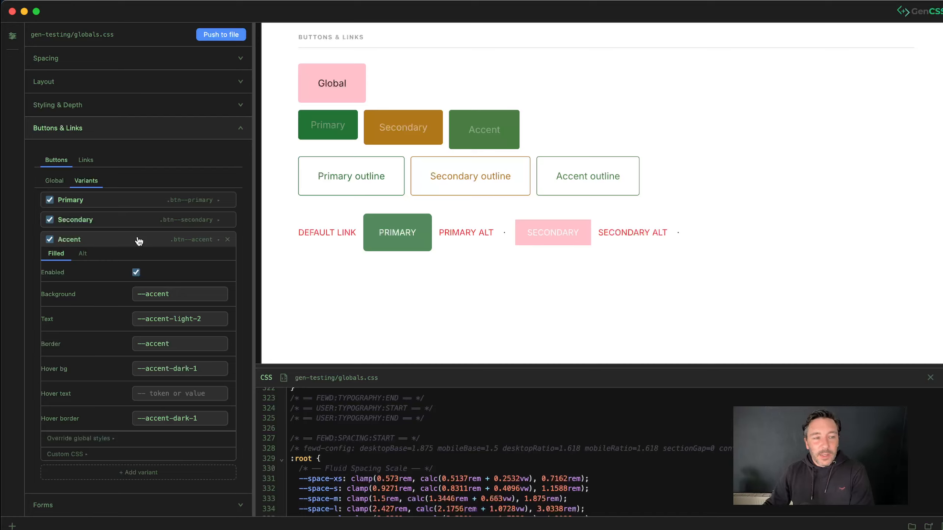
pyautogui.click(88, 256)
pyautogui.click(57, 256)
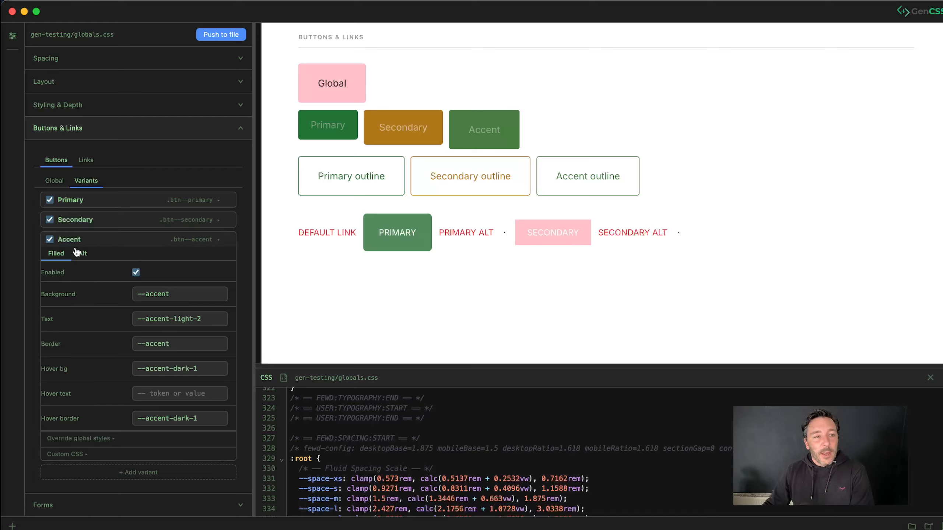
pyautogui.click(91, 239)
# Review the Primary variant's alt and filled style settings down to its override and custom CSS options.
pyautogui.click(111, 296)
pyautogui.scroll(-3, 110, 298)
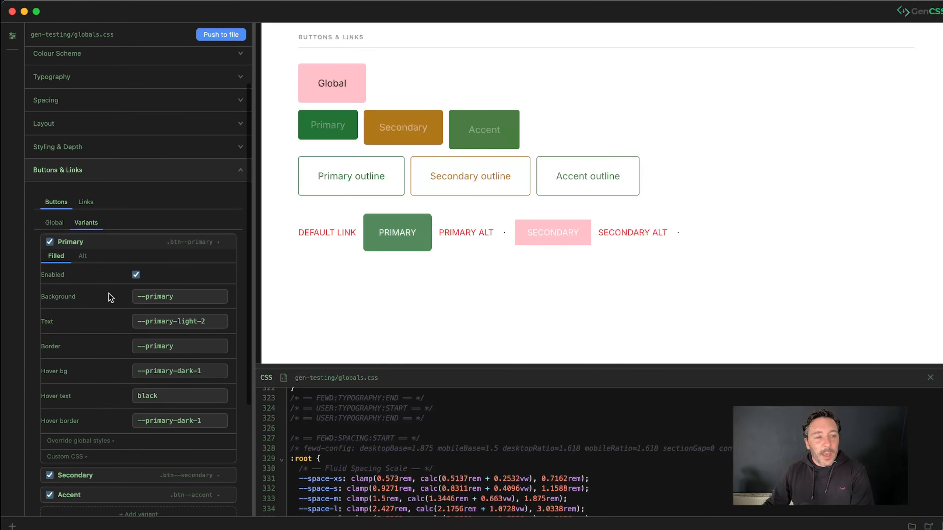
pyautogui.click(83, 260)
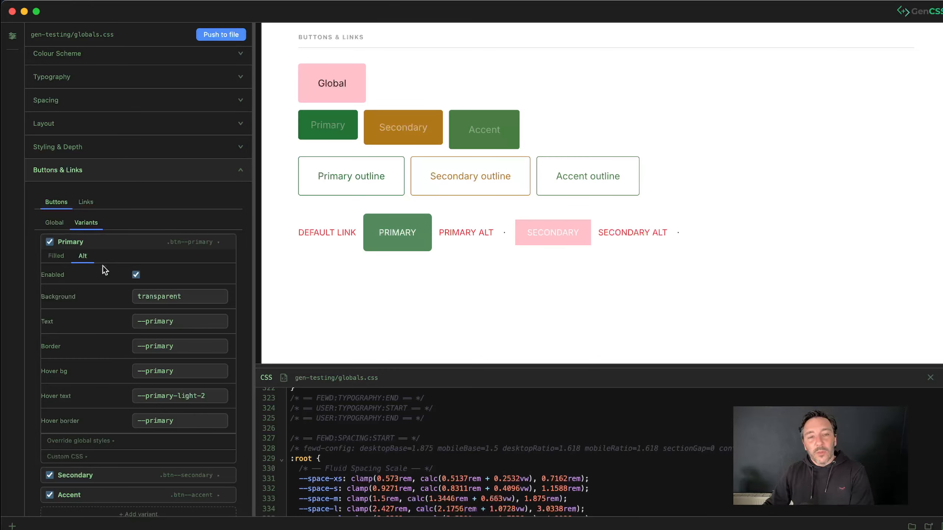
pyautogui.click(56, 255)
pyautogui.scroll(-2, 108, 265)
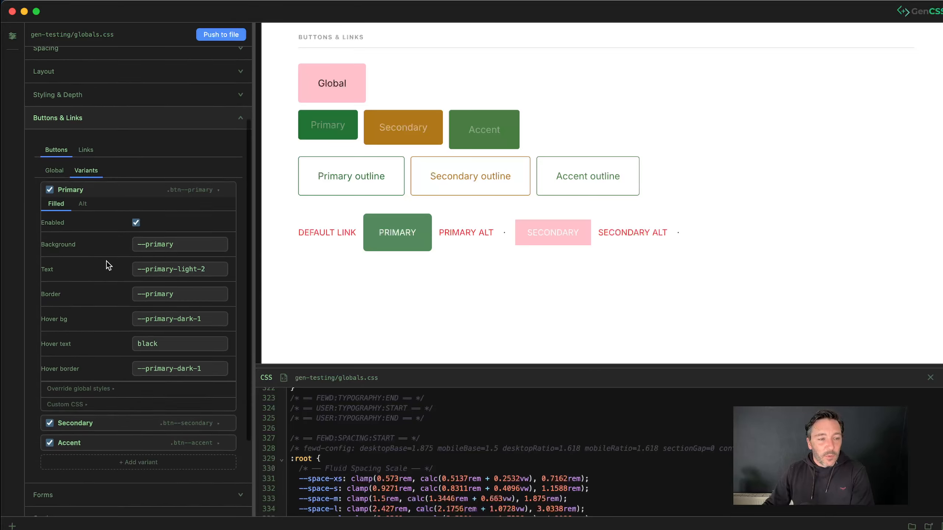
pyautogui.scroll(-3, 111, 271)
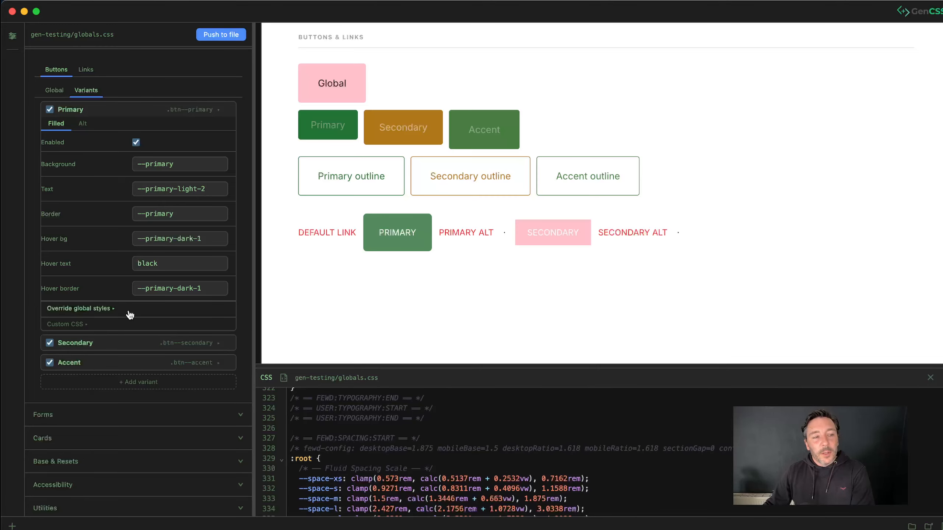
# Examine the Primary variant's options for overriding global styles, from block padding down to text decoration.
pyautogui.click(129, 315)
pyautogui.scroll(-4, 143, 304)
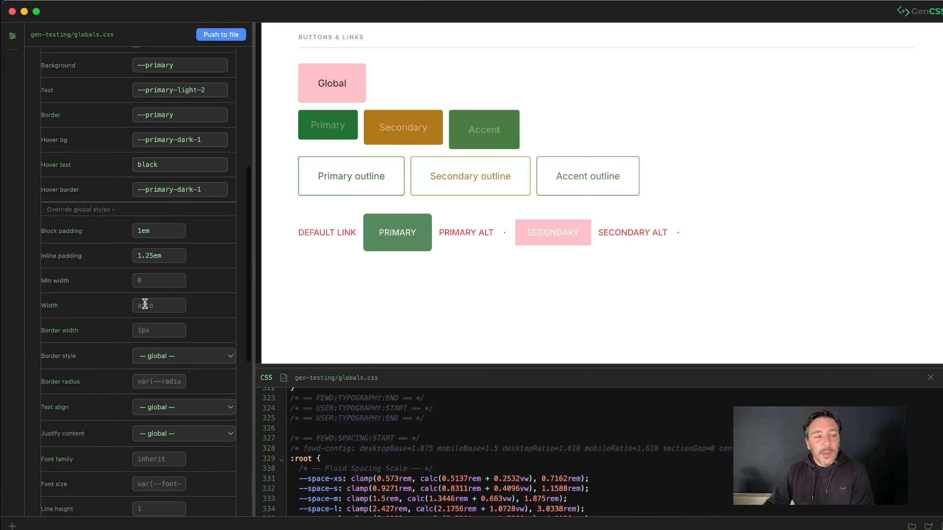
pyautogui.scroll(-2, 151, 219)
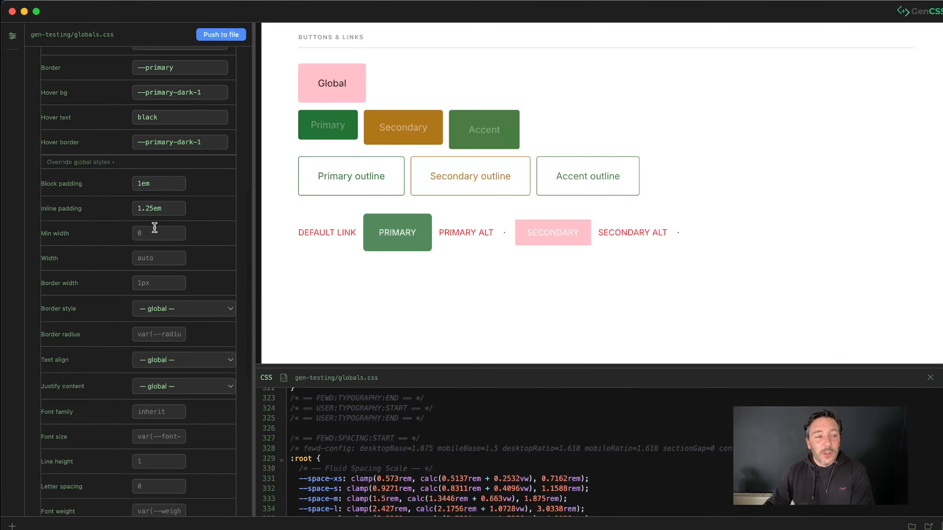
pyautogui.scroll(-2, 142, 316)
pyautogui.scroll(-6, 141, 316)
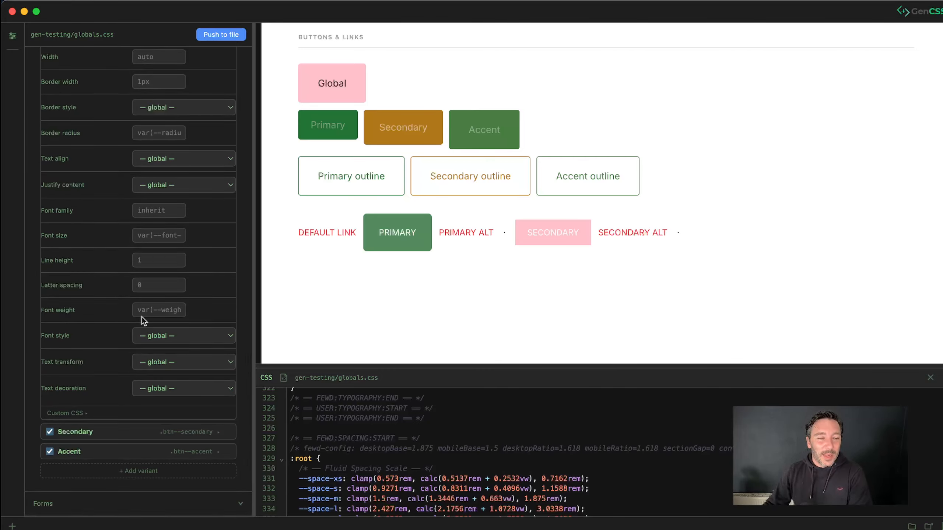
pyautogui.scroll(-4, 404, 485)
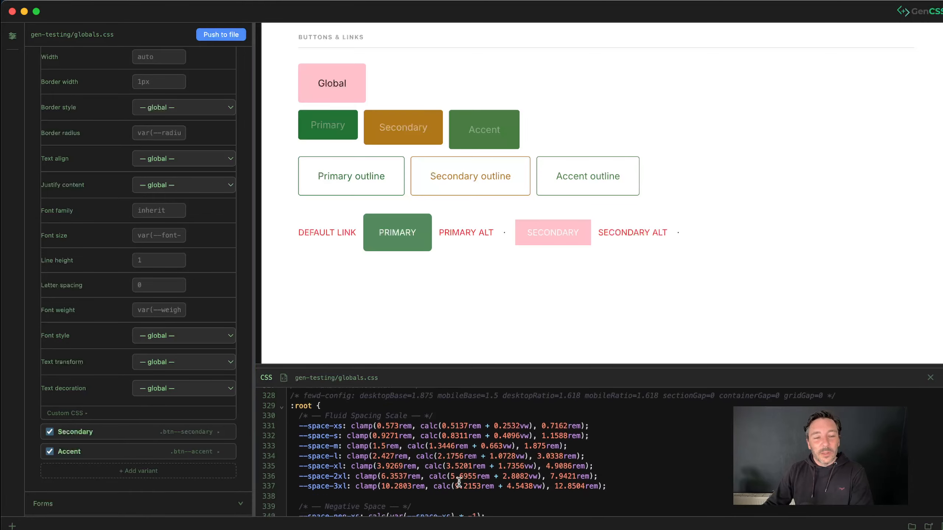
# Open the Primary variant's custom CSS editor for inspection, then collapse the Primary variant.
pyautogui.click(111, 415)
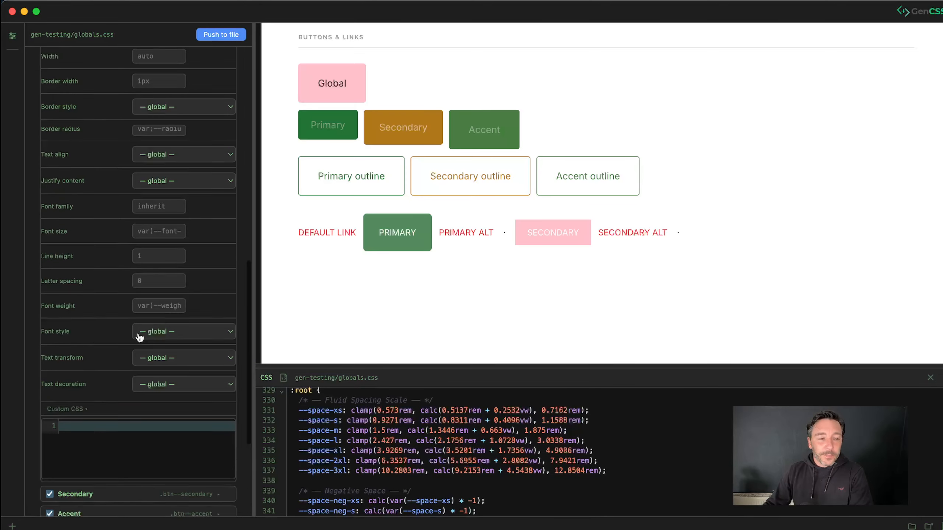
pyautogui.scroll(-3, 123, 349)
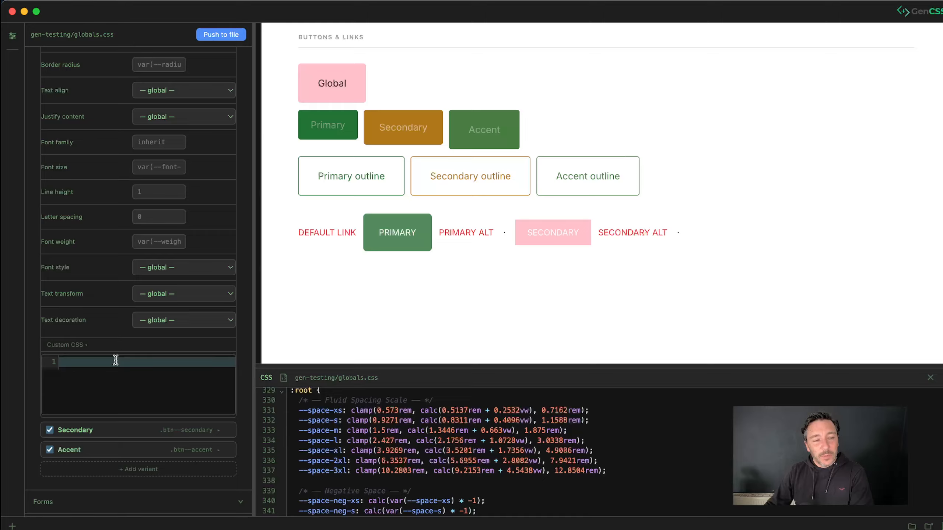
pyautogui.click(115, 361)
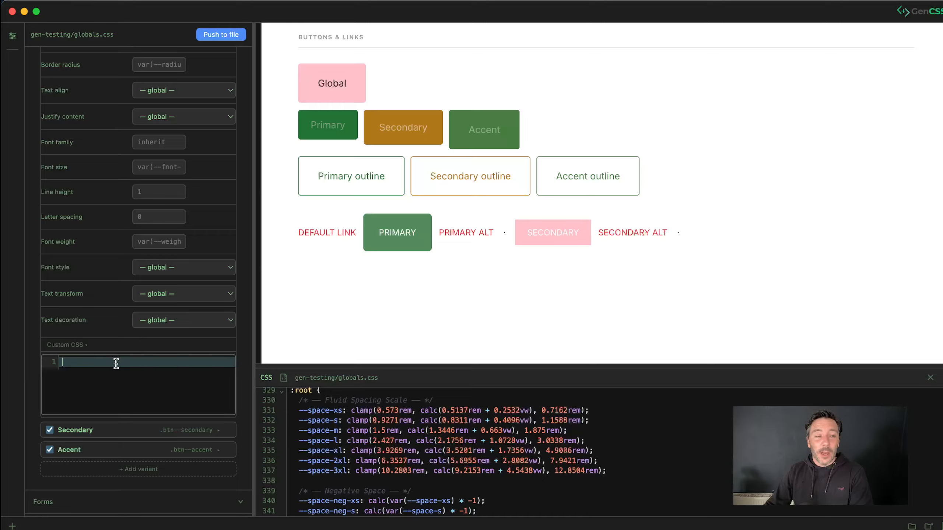
pyautogui.scroll(1, 127, 356)
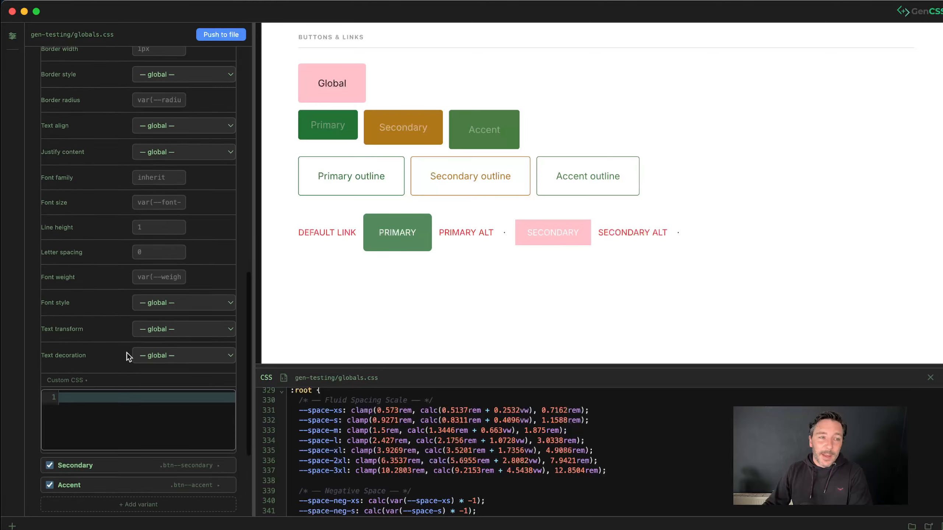
pyautogui.scroll(-1, 127, 356)
pyautogui.scroll(20, 168, 336)
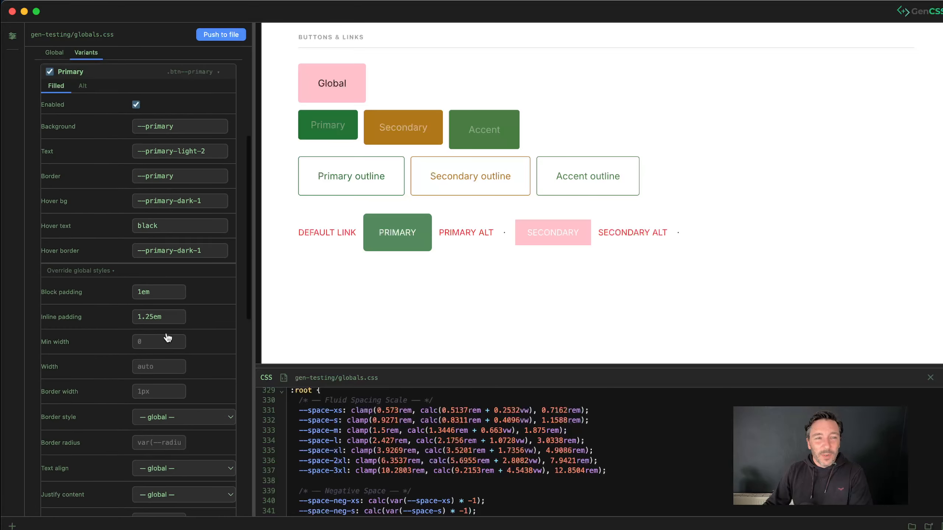
pyautogui.scroll(-1, 93, 310)
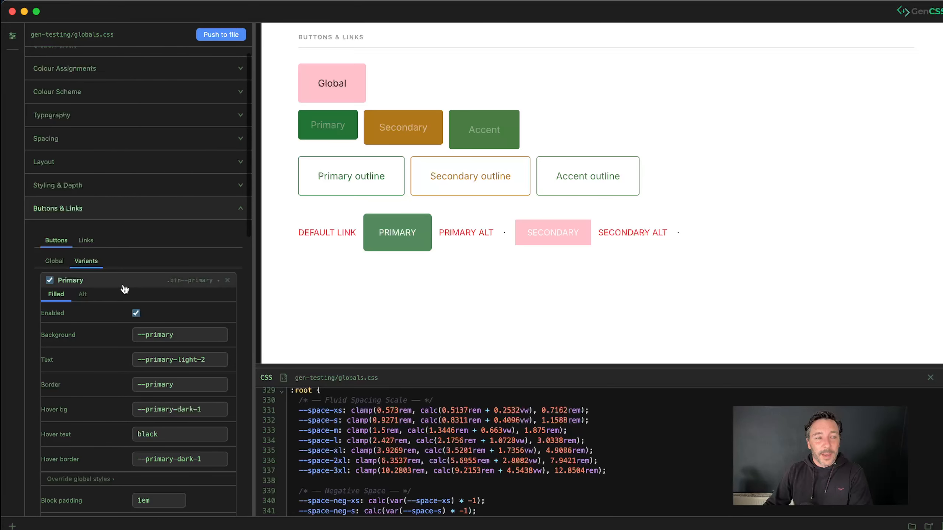
pyautogui.click(123, 288)
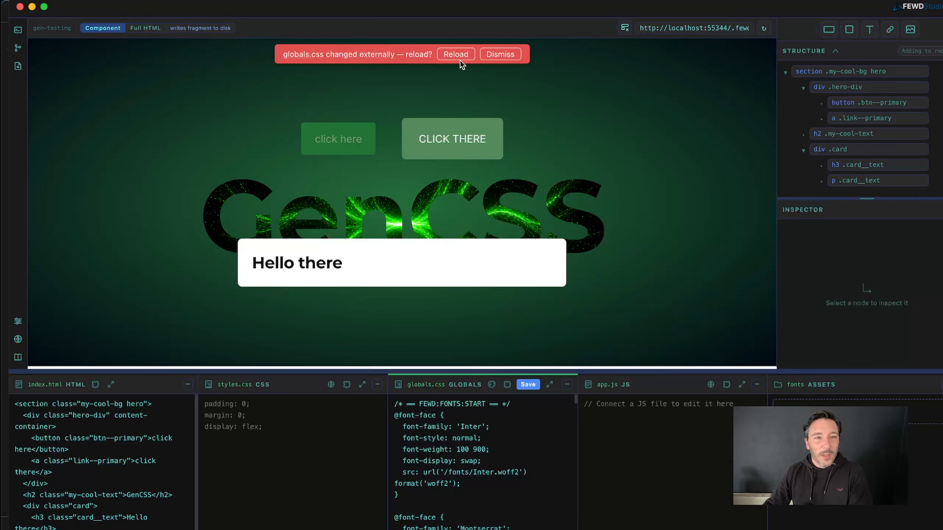
# In FEWD Studio, reload the changed globals.css and insert a new button element after the section in index.html.
pyautogui.click(460, 61)
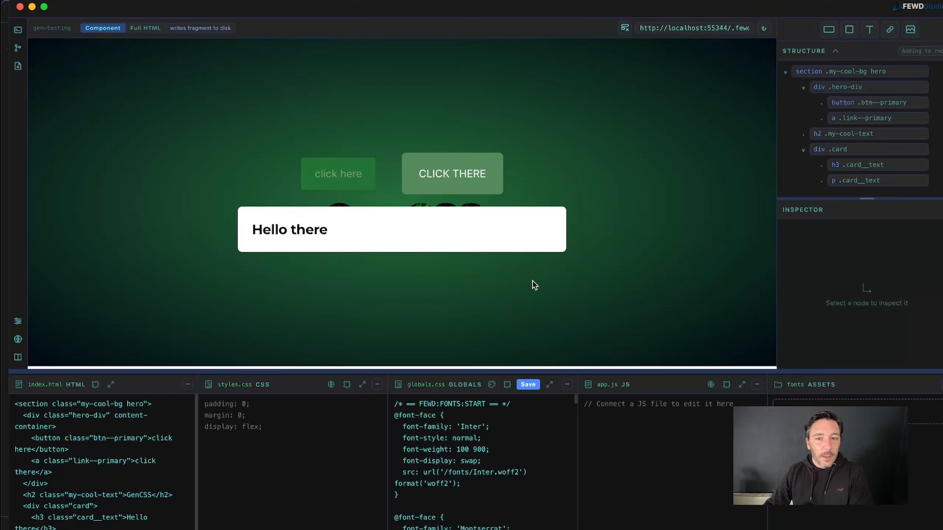
pyautogui.click(885, 181)
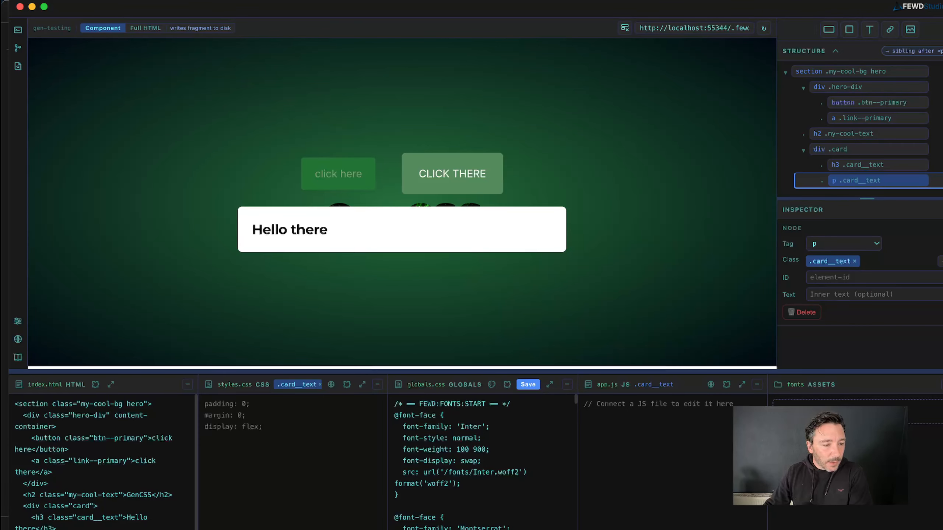
pyautogui.rightClick(39, 509)
pyautogui.click(88, 525)
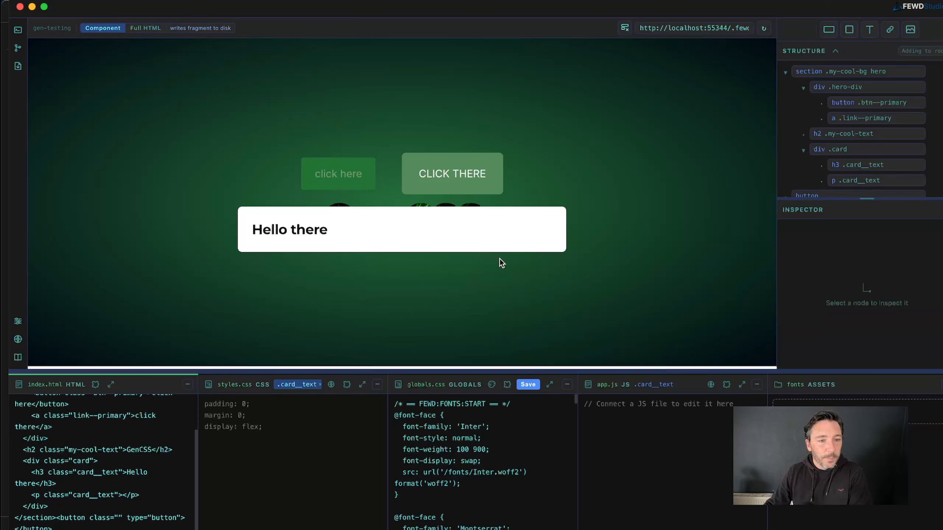
# Give the new button the text "click me" and move it into the card div above the h3.
pyautogui.scroll(-1, 852, 179)
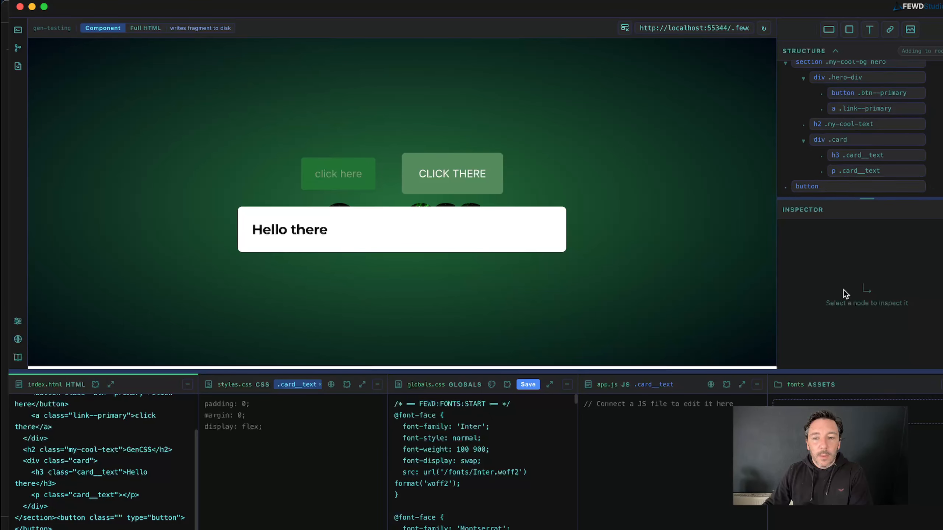
pyautogui.click(847, 188)
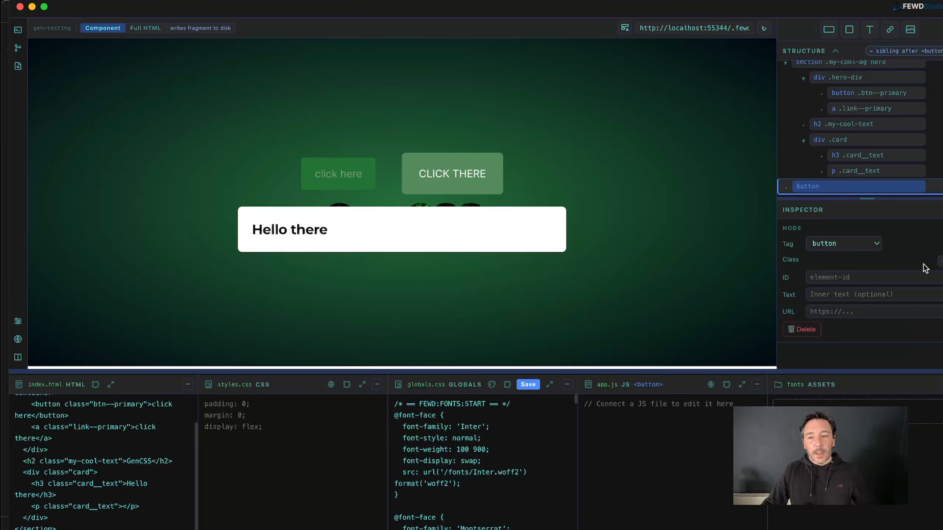
pyautogui.click(846, 295)
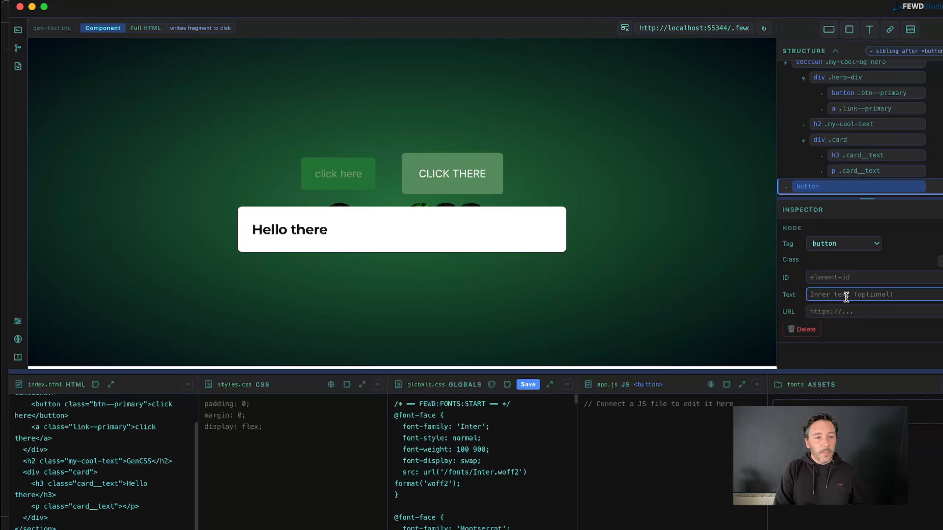
pyautogui.write('click me')
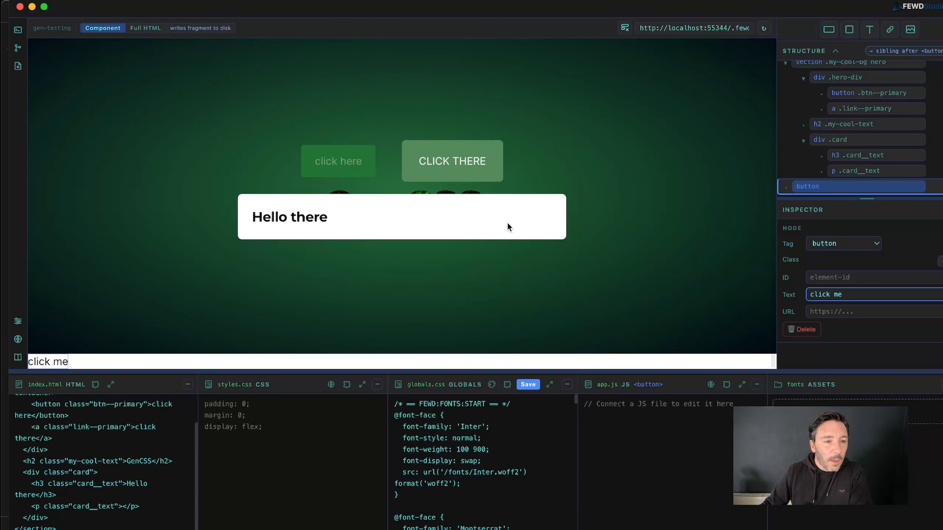
pyautogui.moveTo(831, 185); pyautogui.dragTo(876, 154)
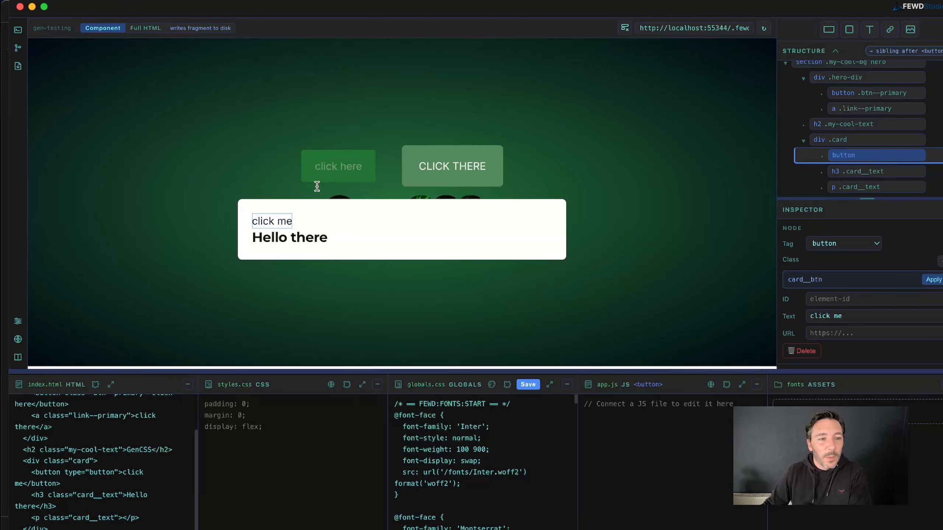
# Try the btn--primary class on the card's button, then replace it with btn--accent.
pyautogui.click(939, 261)
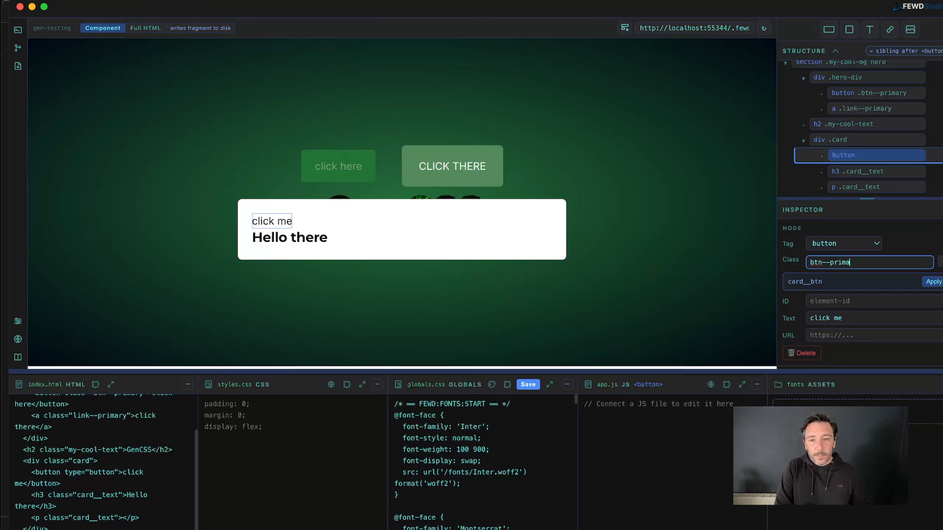
pyautogui.press('Return')
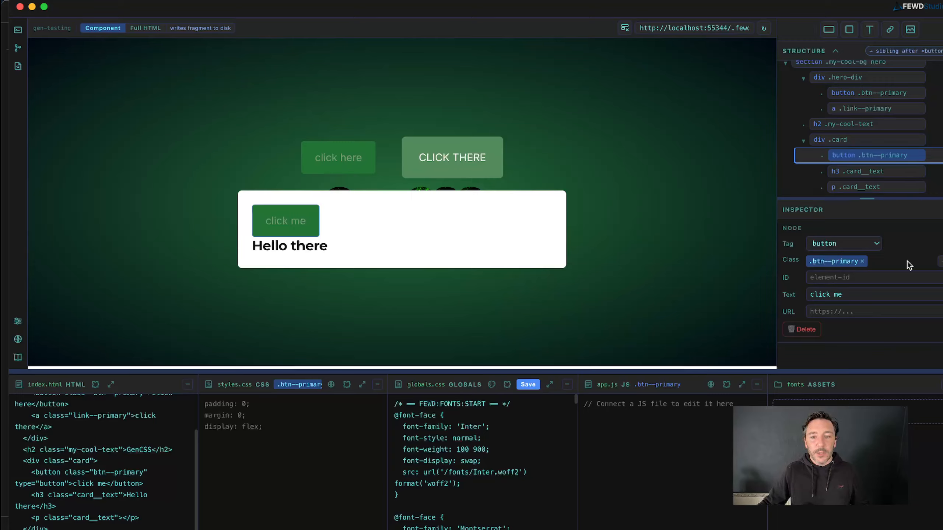
pyautogui.click(861, 262)
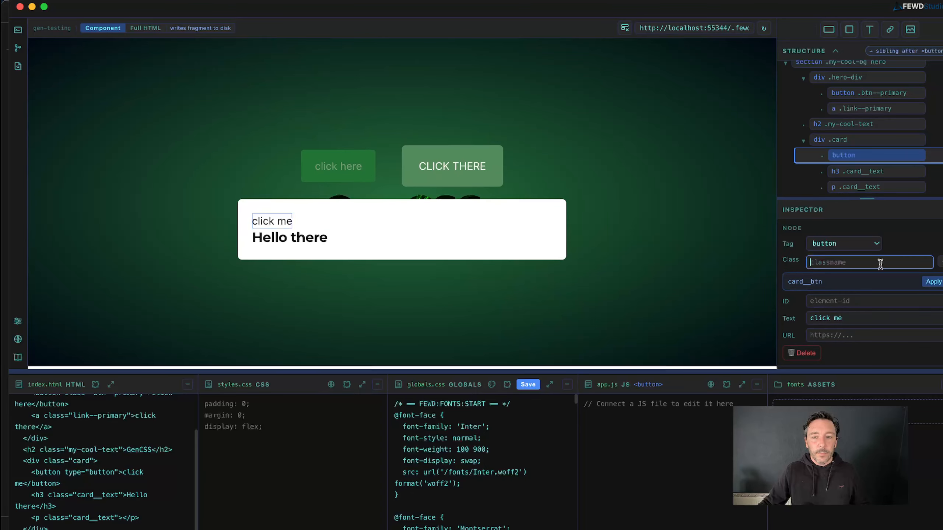
pyautogui.write('btn--accent')
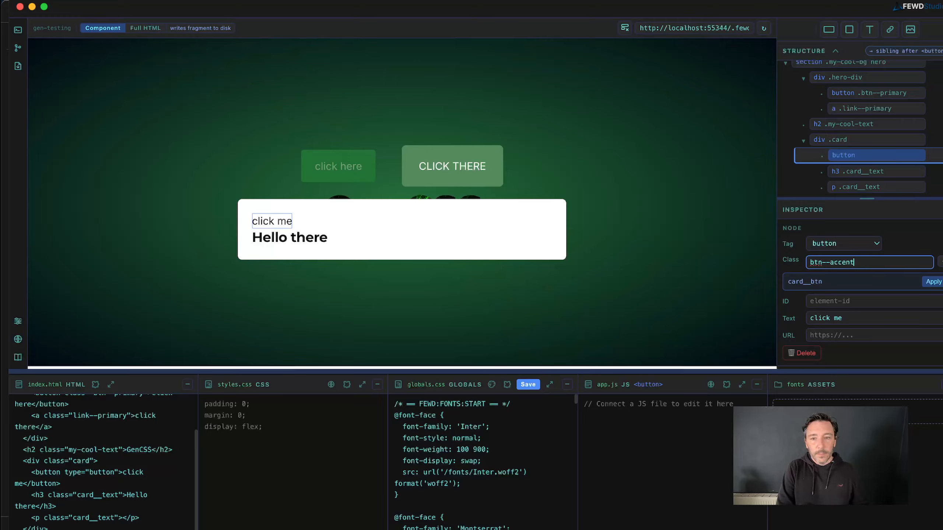
pyautogui.press('Return')
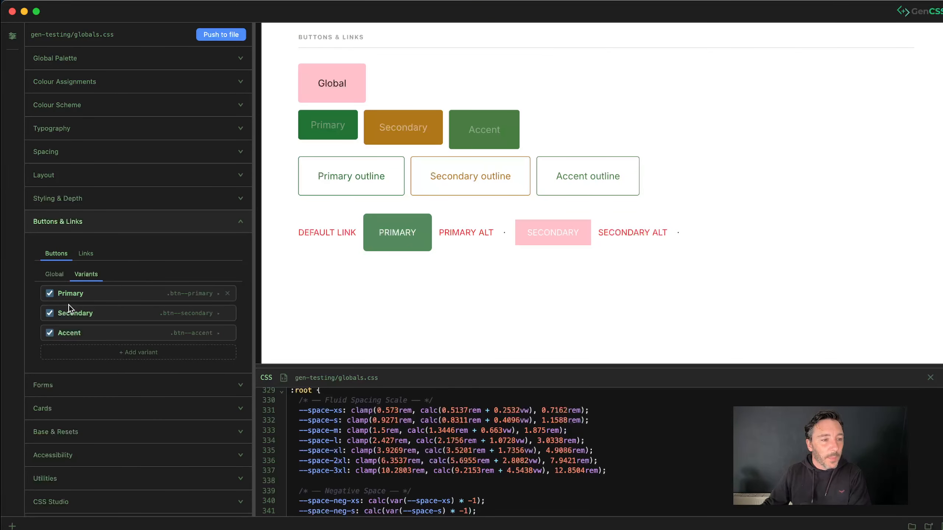
# Switch to GenCSS and override the Accent variant's filled padding with 1em block padding and 2em inline padding.
pyautogui.click(75, 333)
pyautogui.scroll(-2, 89, 333)
pyautogui.scroll(-3, 162, 314)
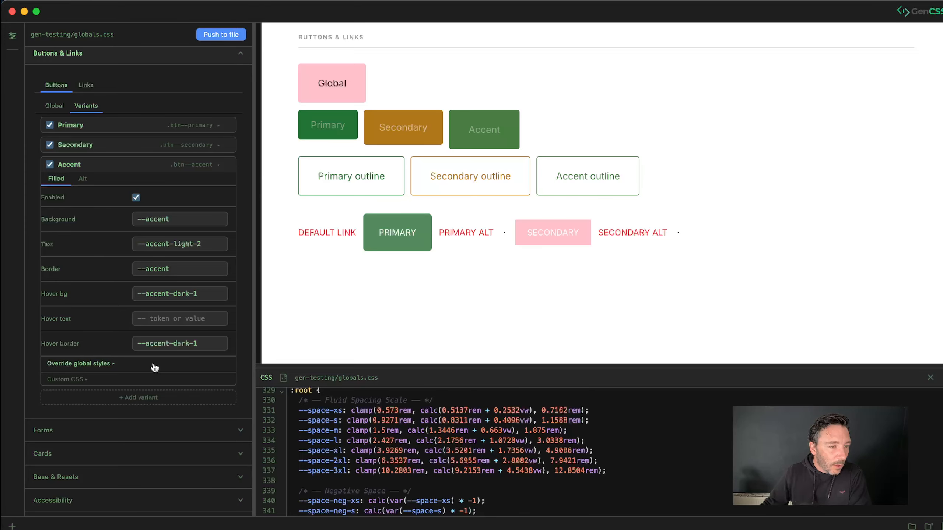
pyautogui.click(154, 368)
pyautogui.scroll(-1, 149, 364)
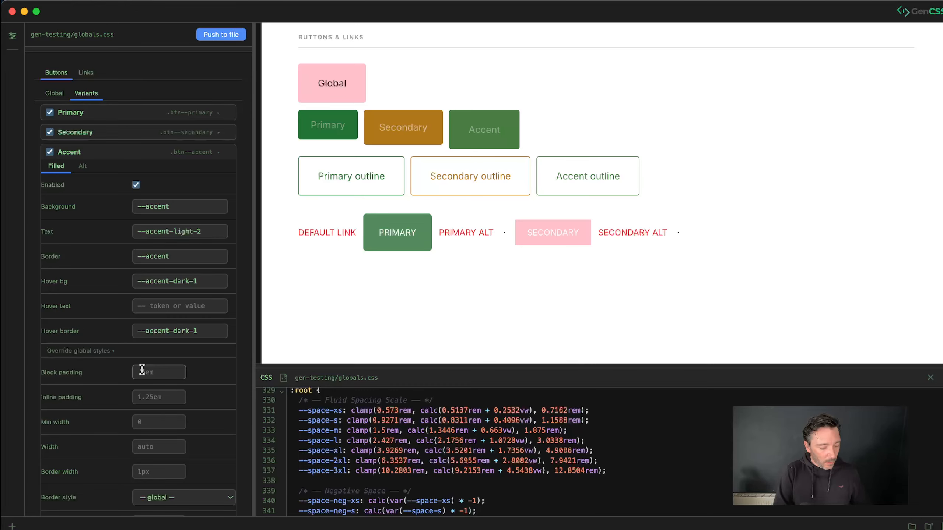
pyautogui.click(141, 371)
pyautogui.write('1em')
pyautogui.press('Tab')
pyautogui.write('2e')
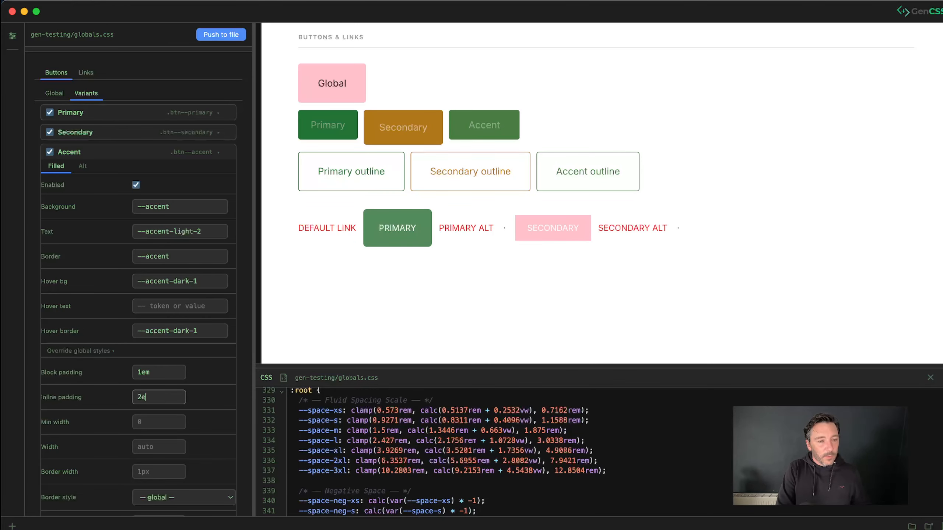
pyautogui.write('m')
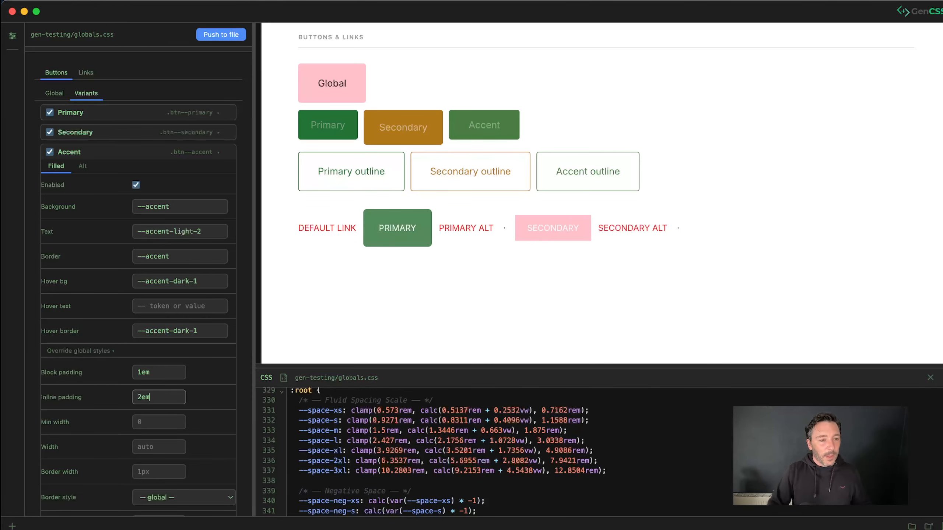
# Push the Accent padding changes to globals.css and reload the file in FEWD Studio.
pyautogui.click(227, 36)
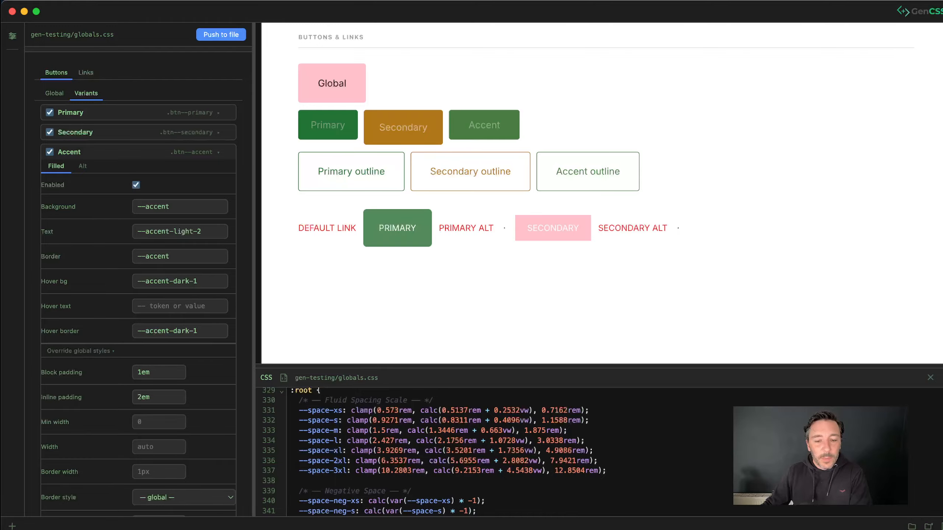
pyautogui.press('super+Tab')
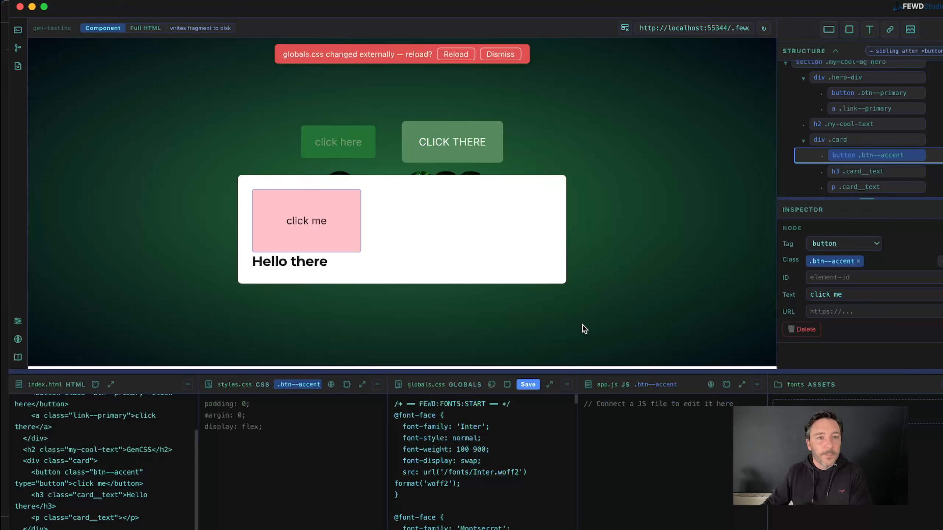
pyautogui.click(454, 55)
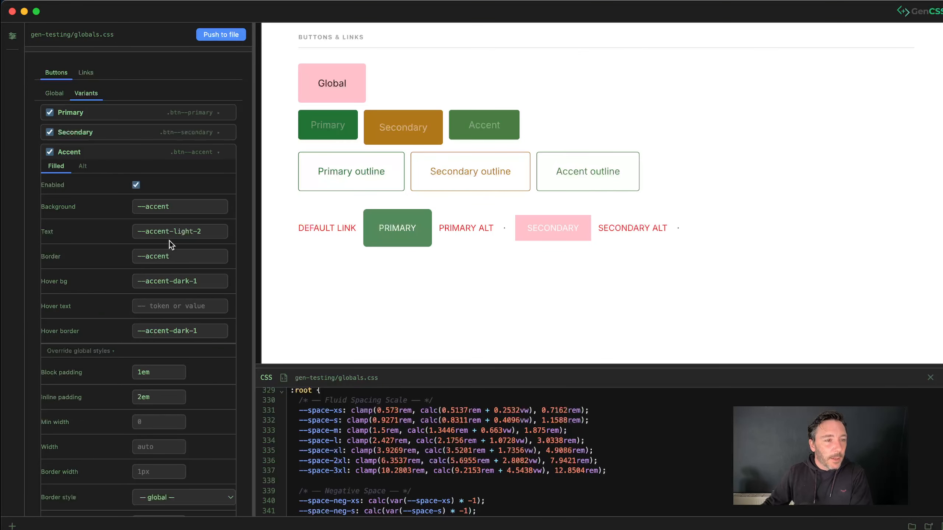
# Back in GenCSS, set the accent colour in the Global Palette to red #ff0000 and push it to globals.css.
pyautogui.scroll(5, 169, 240)
pyautogui.click(141, 60)
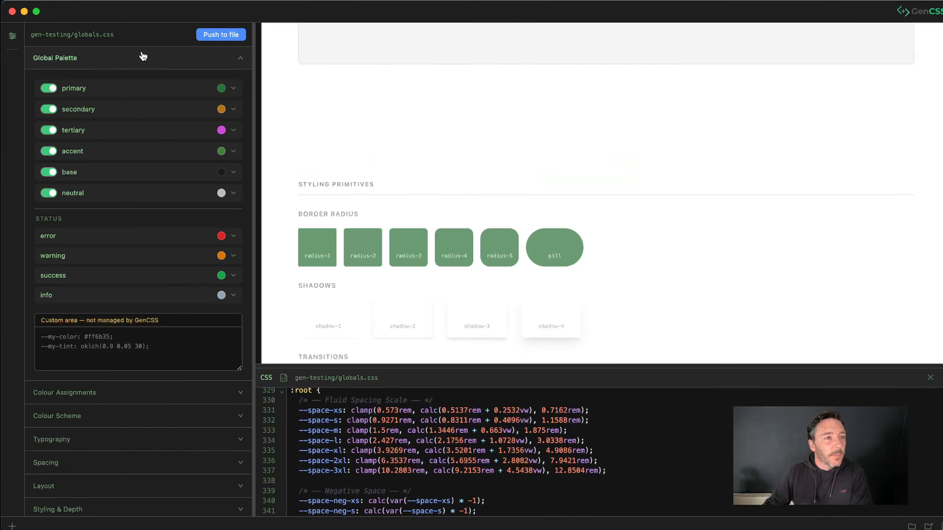
pyautogui.click(152, 151)
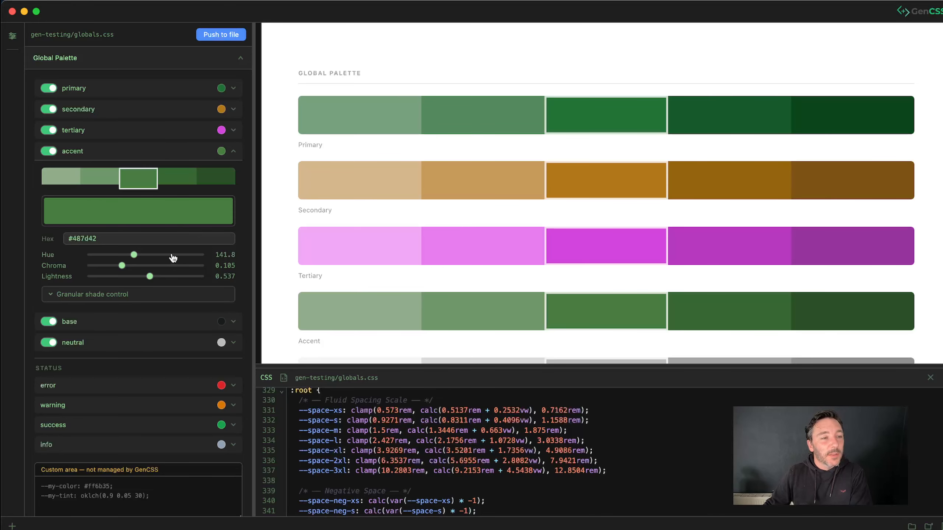
pyautogui.click(152, 211)
pyautogui.moveTo(167, 249); pyautogui.dragTo(162, 270)
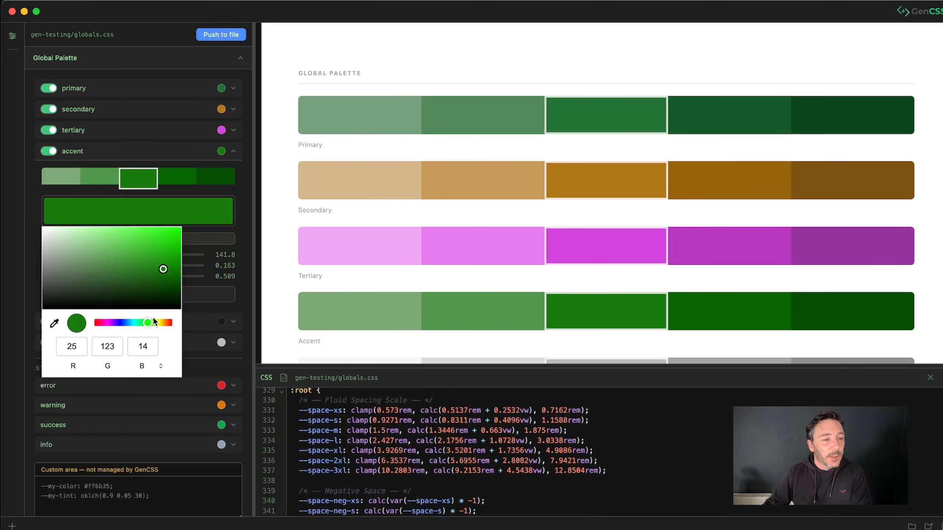
pyautogui.moveTo(148, 322); pyautogui.dragTo(93, 327)
pyautogui.moveTo(163, 269); pyautogui.dragTo(189, 224)
pyautogui.click(220, 37)
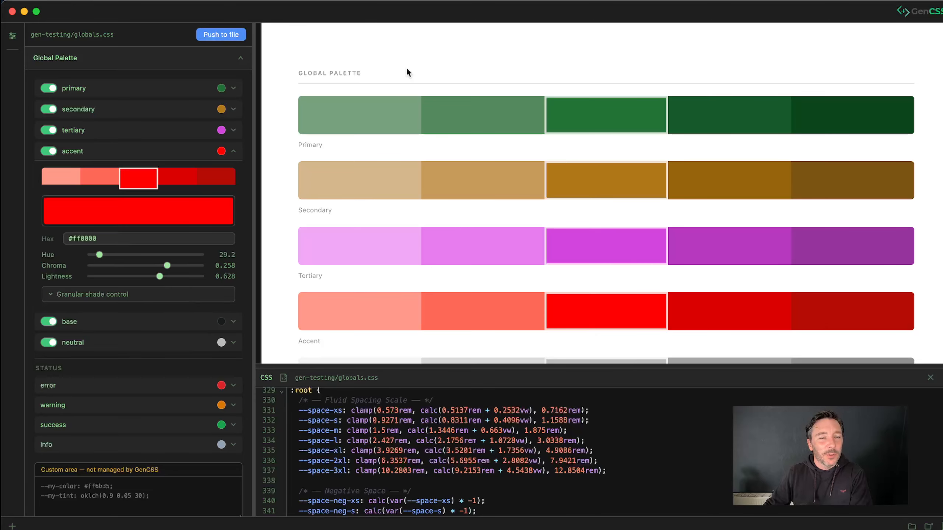
# Switch to FEWD Studio and reload the externally changed globals.css.
pyautogui.press('super+Tab')
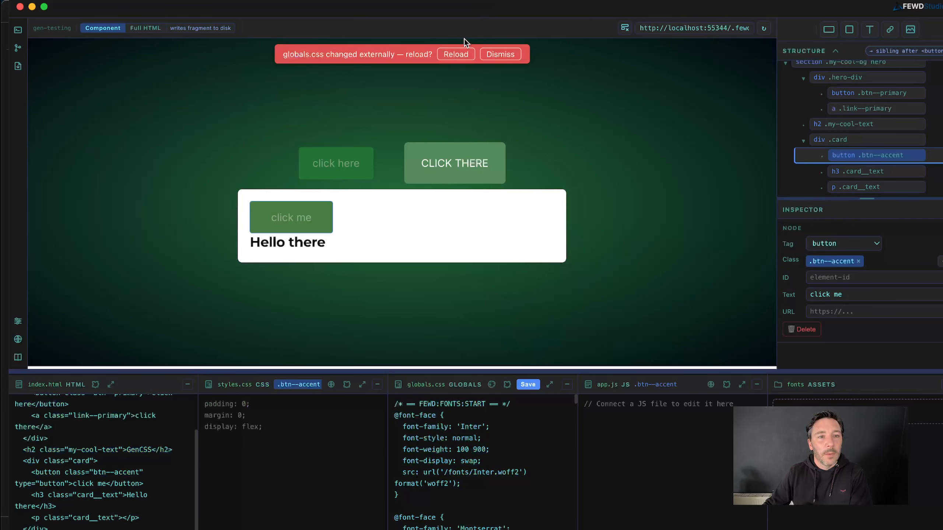
pyautogui.click(455, 54)
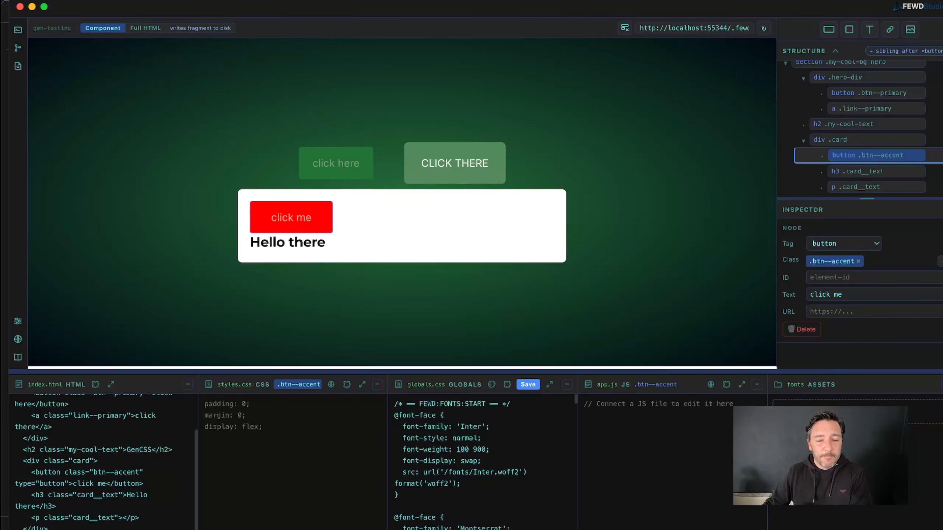
# Back in GenCSS, set the filled Accent button variant's text colour to blue.
pyautogui.press('super+Tab')
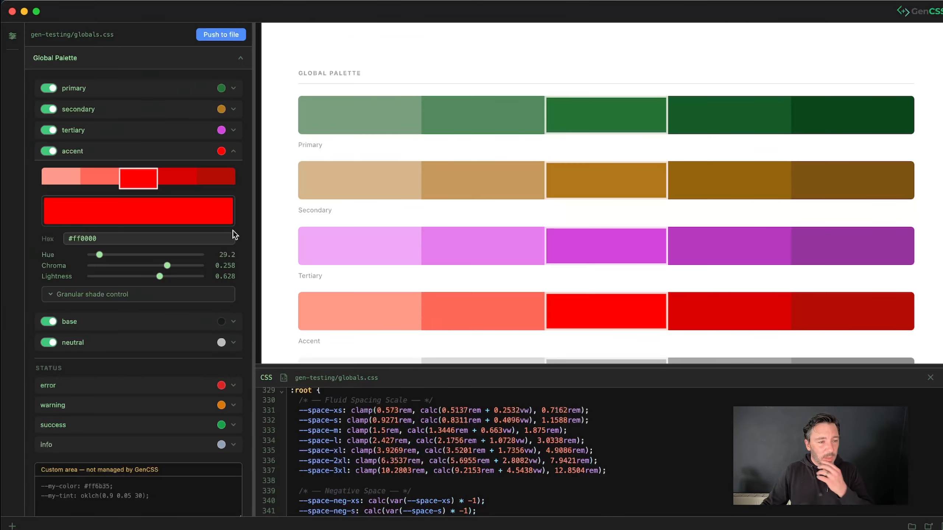
pyautogui.scroll(-10, 97, 254)
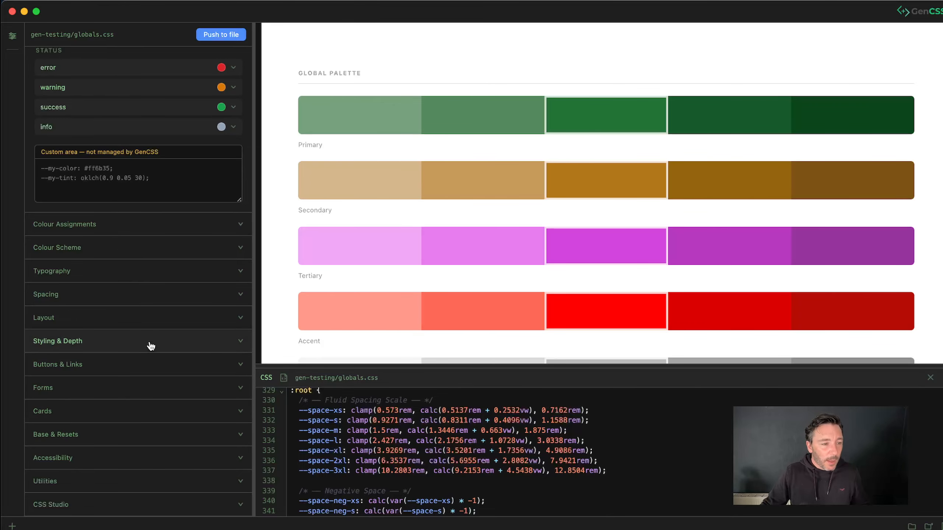
pyautogui.click(141, 362)
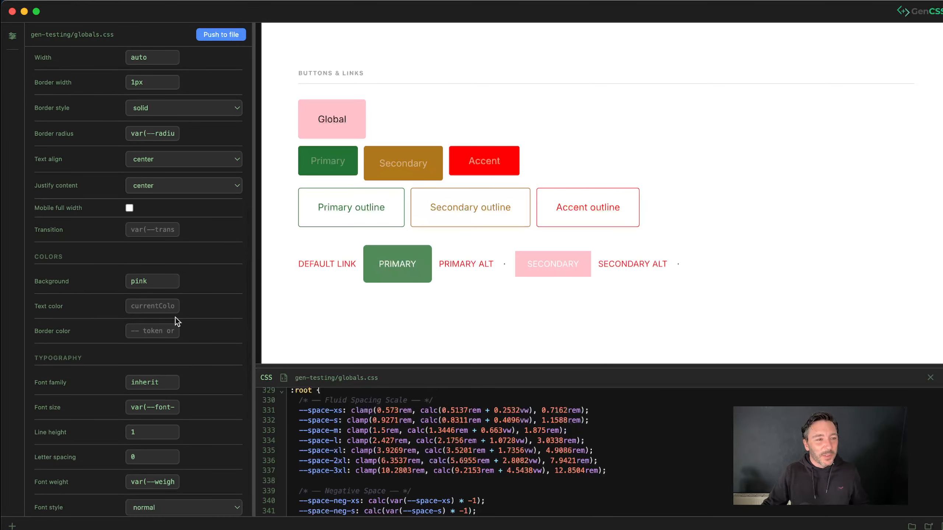
pyautogui.scroll(5, 175, 317)
pyautogui.scroll(10, 131, 337)
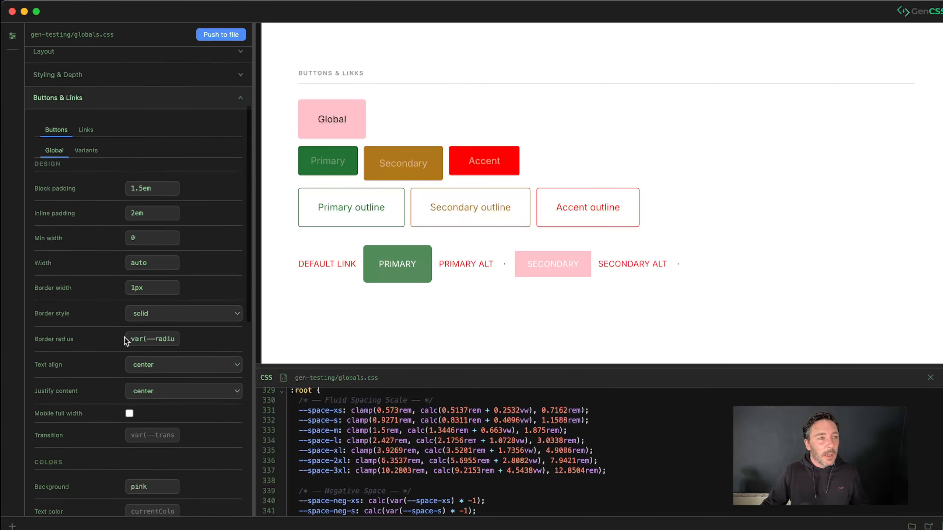
pyautogui.click(83, 221)
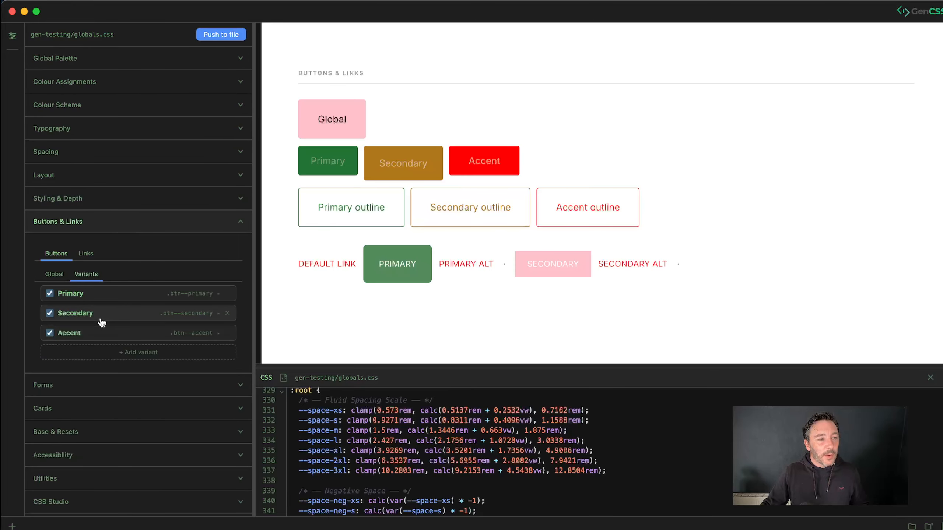
pyautogui.click(94, 334)
pyautogui.scroll(-5, 125, 328)
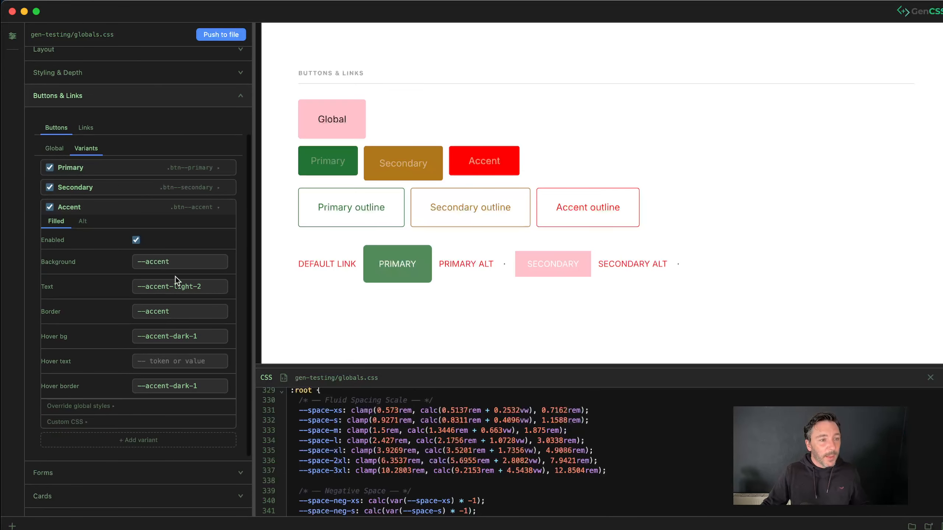
pyautogui.click(182, 265)
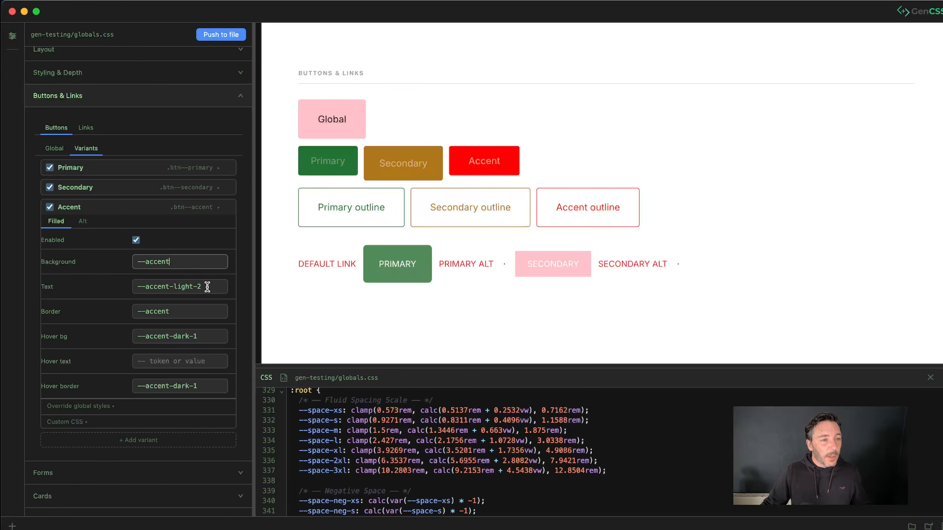
pyautogui.moveTo(208, 287); pyautogui.dragTo(137, 286)
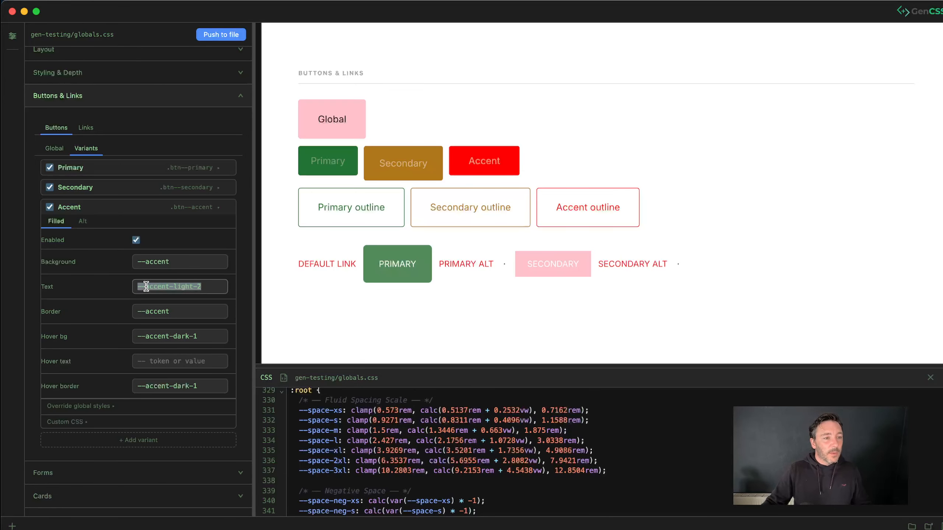
pyautogui.write('blu')
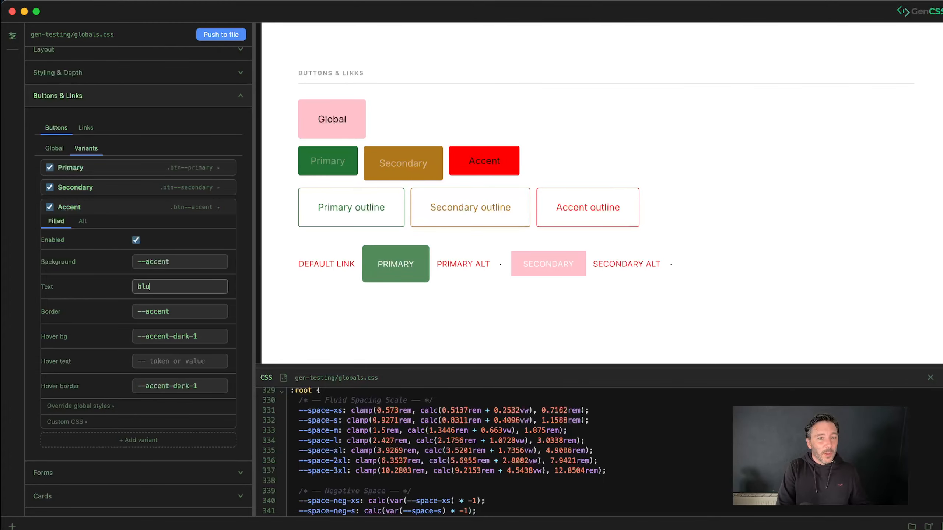
pyautogui.write('ue')
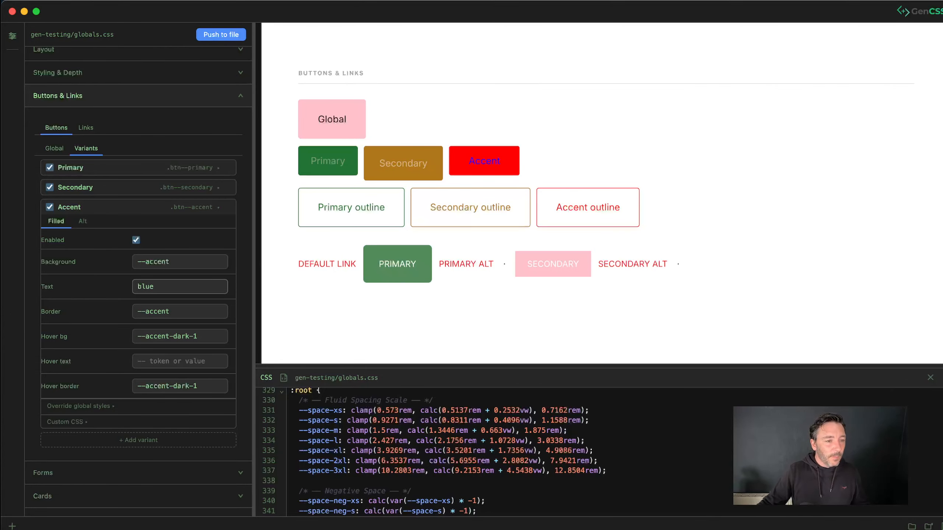
# Override the Accent variant's global border styles with a 2px border width and solid border style.
pyautogui.scroll(-3, 139, 331)
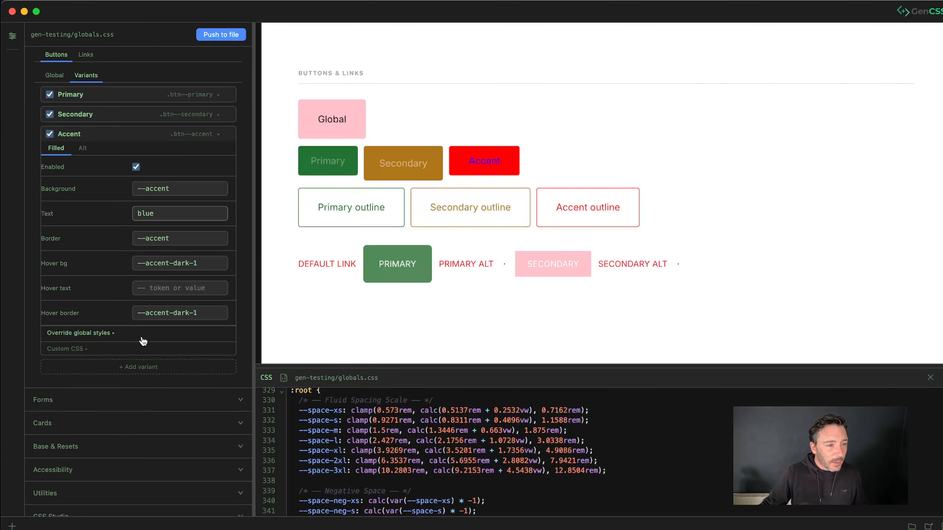
pyautogui.click(143, 335)
pyautogui.scroll(-4, 142, 338)
pyautogui.scroll(-5, 142, 337)
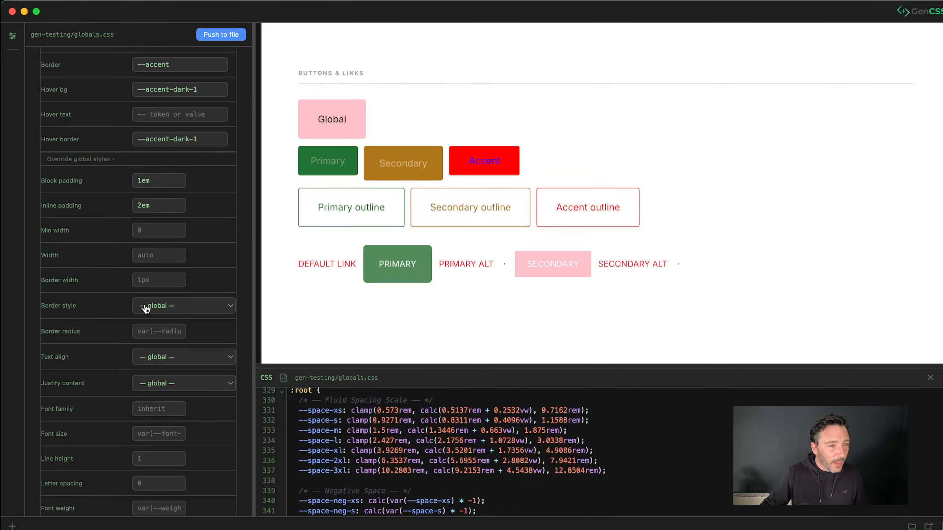
pyautogui.click(140, 280)
pyautogui.write('2px')
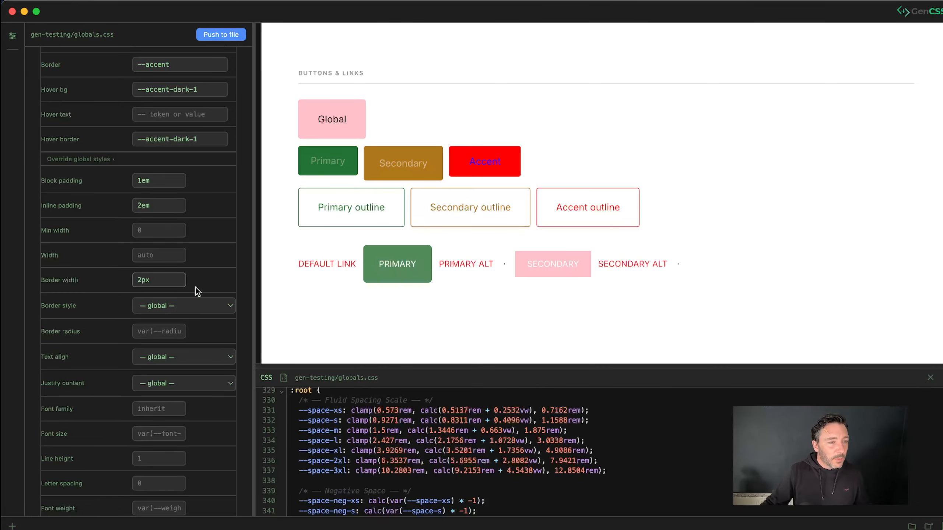
pyautogui.click(190, 306)
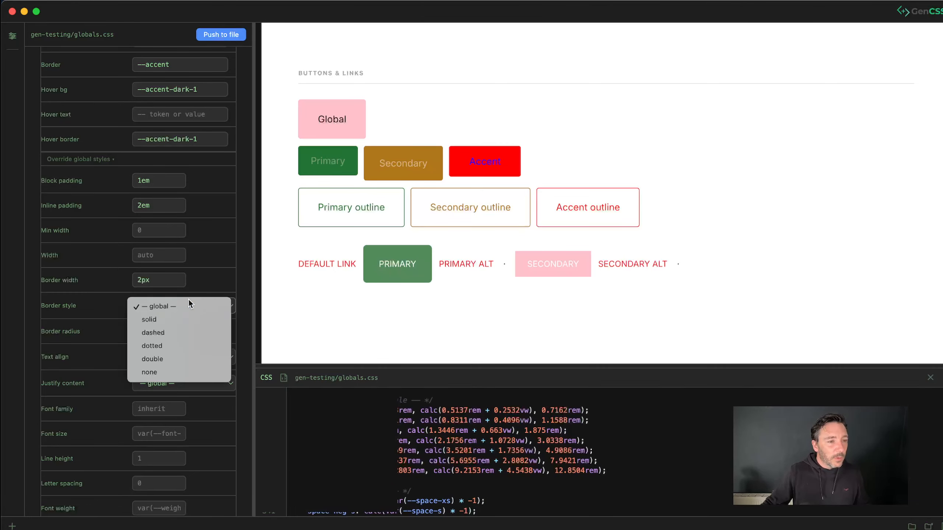
pyautogui.click(210, 320)
# Override the Accent variant's border radius with the --radius-pill variable.
pyautogui.click(164, 336)
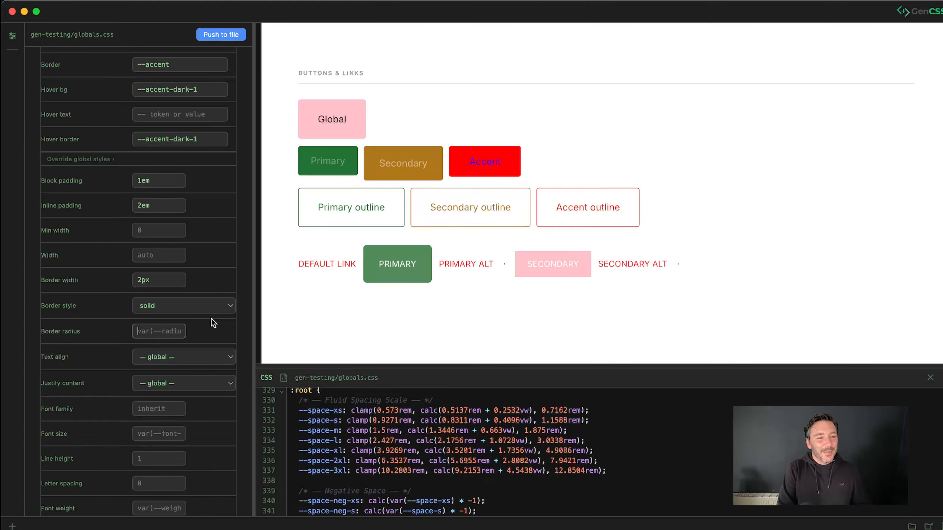
pyautogui.write('var(--radius')
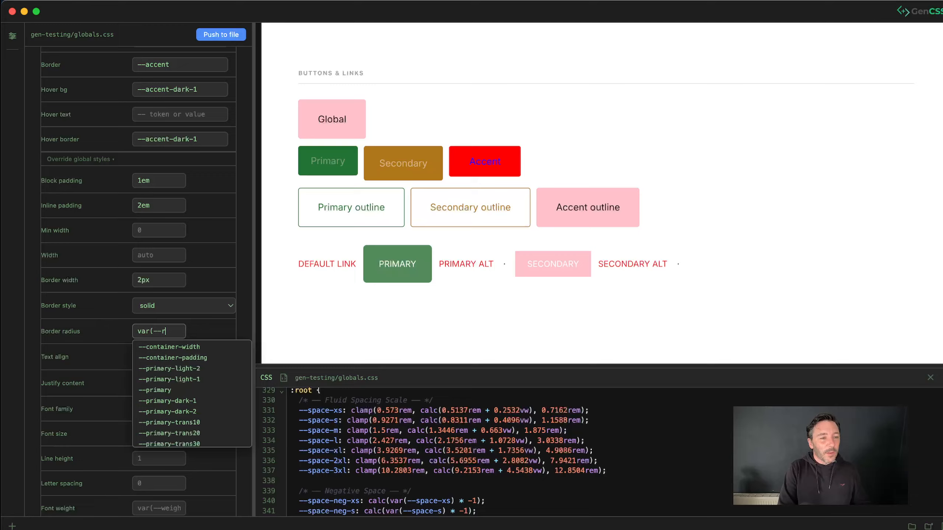
pyautogui.press('Down')
pyautogui.press('Down')
pyautogui.press('Down')
pyautogui.press('Down')
pyautogui.press('Down')
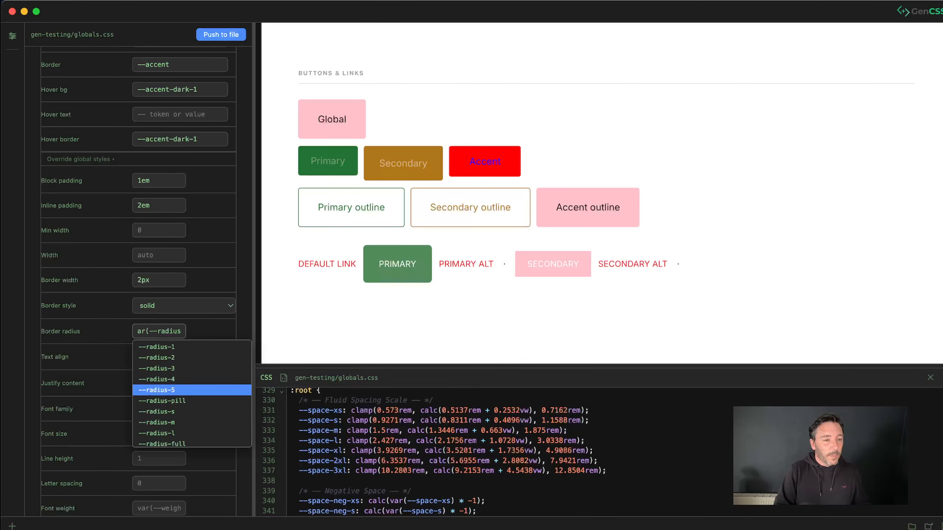
pyautogui.press('Down')
pyautogui.press('Return')
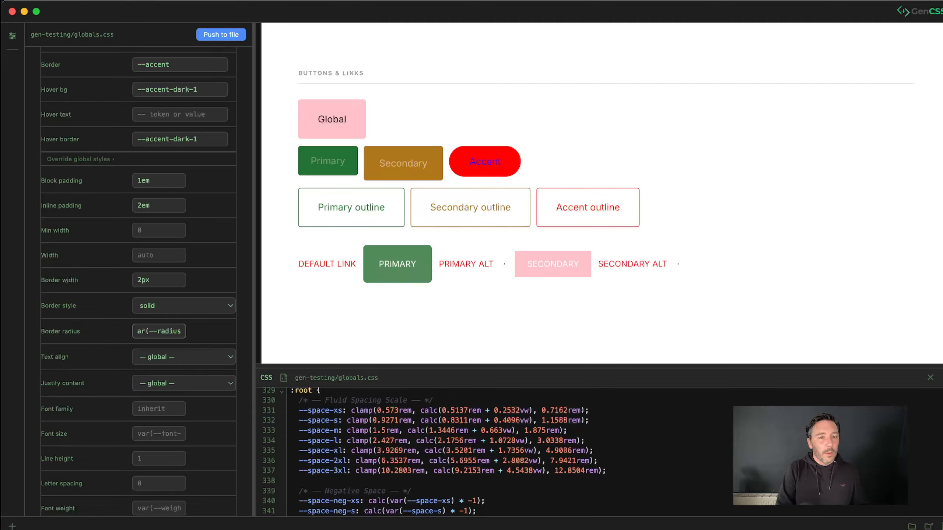
# Set the Accent variant's inline padding override to 3em.
pyautogui.scroll(-3, 174, 328)
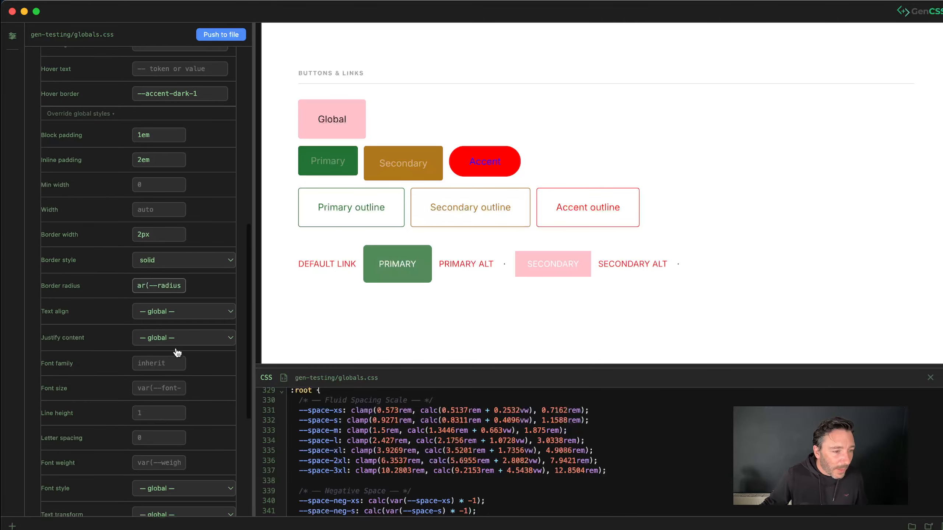
pyautogui.scroll(3, 177, 352)
pyautogui.click(141, 210)
pyautogui.press('BackSpace')
pyautogui.write('3')
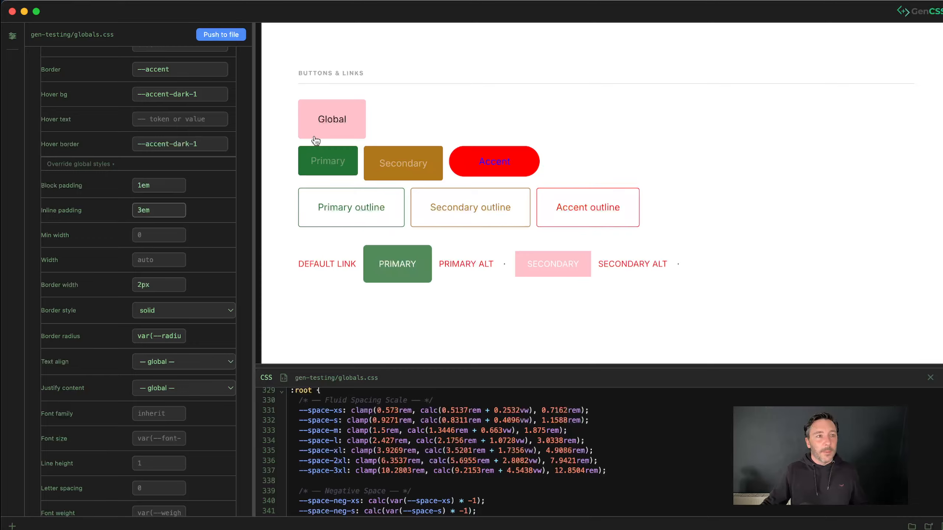
# Push the Accent text, border and padding changes to globals.css and reload the file in FEWD Studio.
pyautogui.click(220, 36)
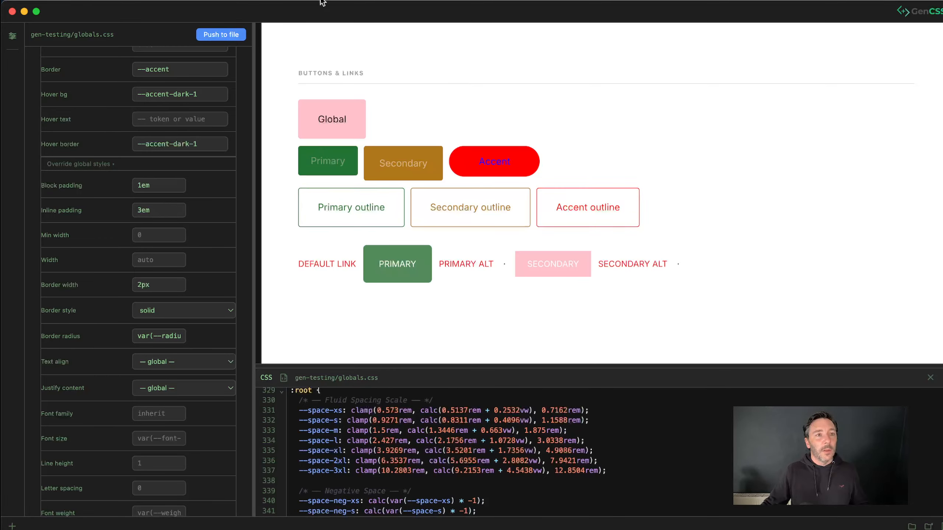
pyautogui.press('super+Tab')
pyautogui.click(465, 56)
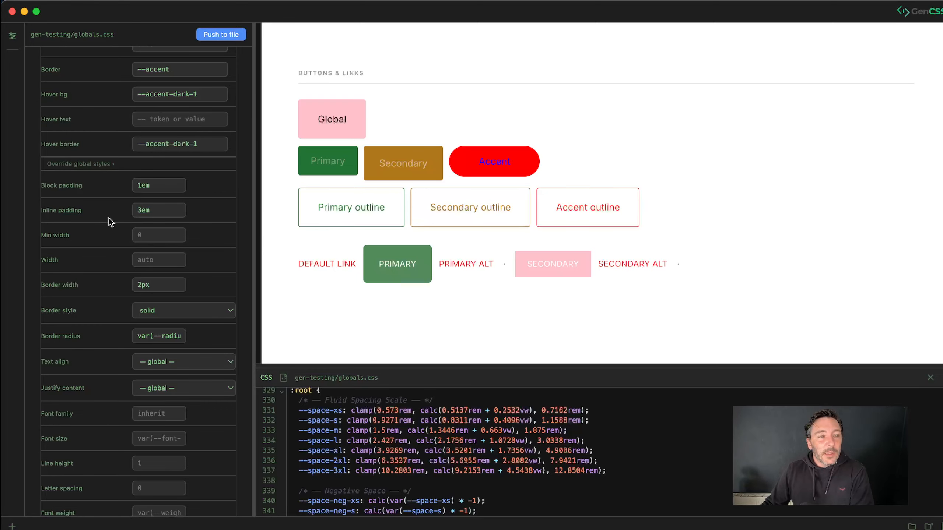
# Back in GenCSS, examine the default link styles and the primary link variant's colour and layout settings.
pyautogui.scroll(-4, 108, 215)
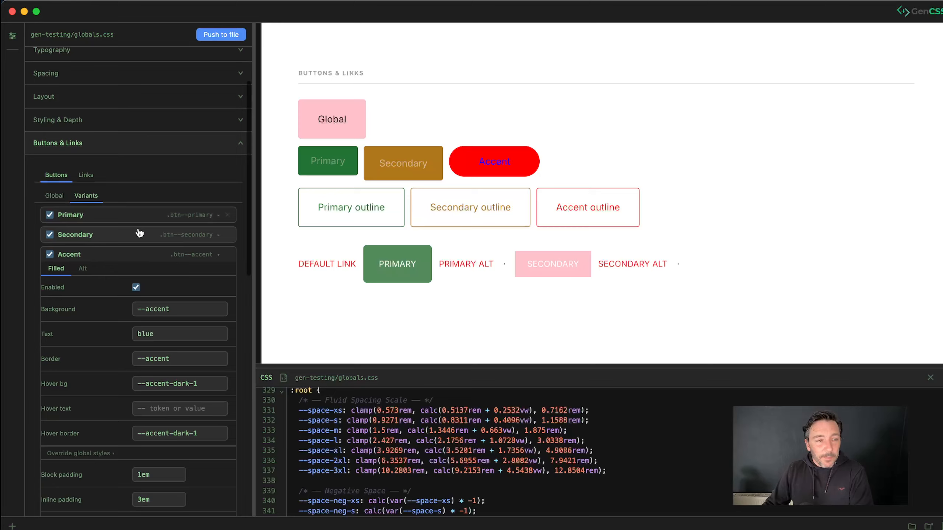
pyautogui.click(87, 176)
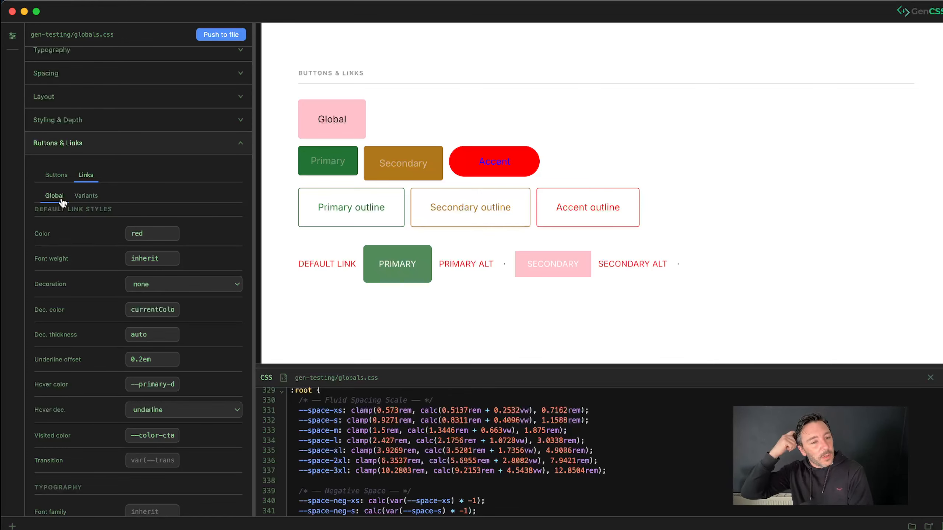
pyautogui.scroll(-1, 108, 263)
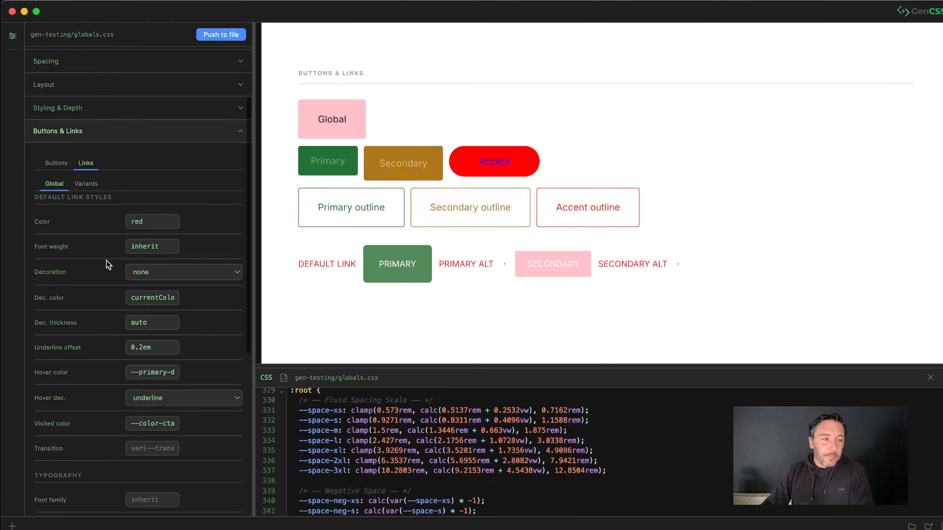
pyautogui.click(93, 193)
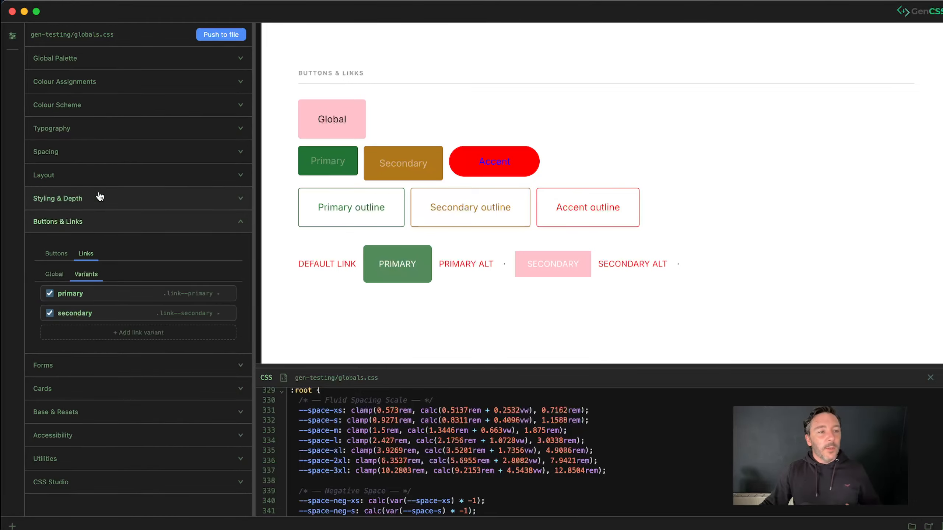
pyautogui.click(122, 297)
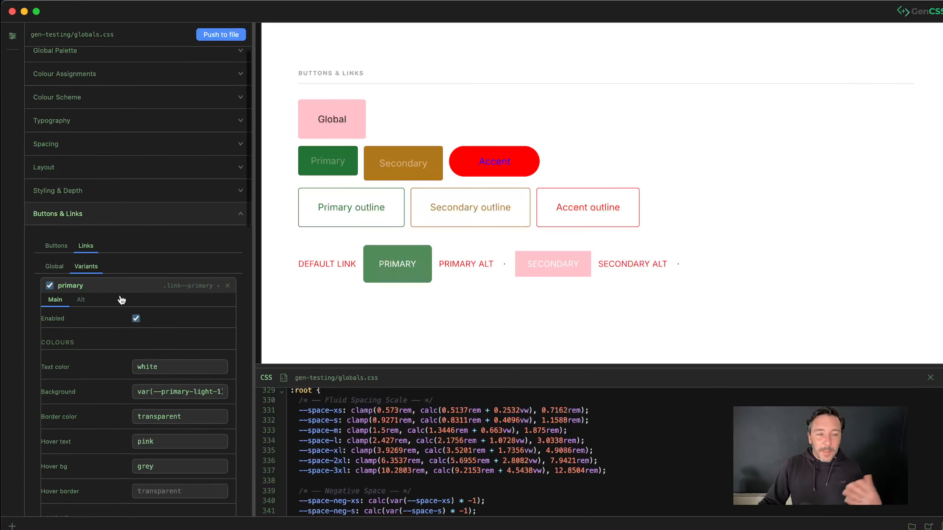
pyautogui.scroll(-1, 122, 268)
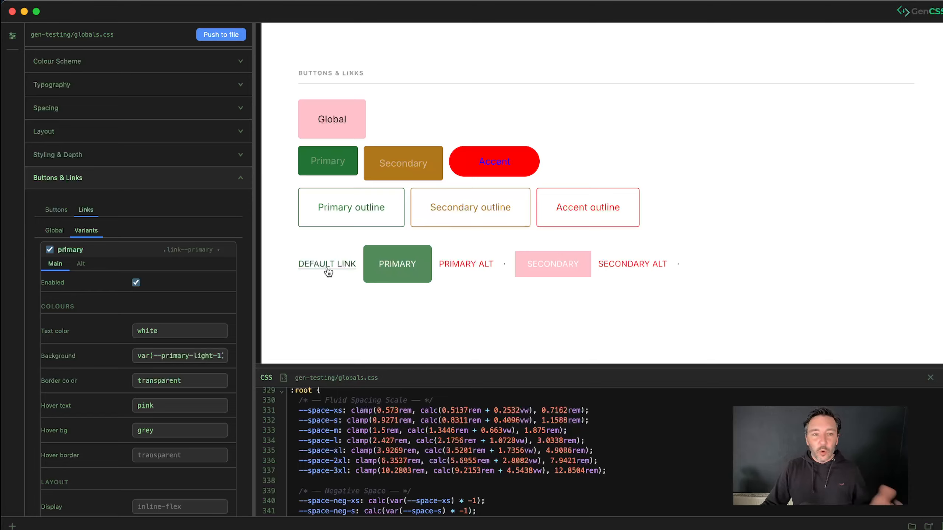
pyautogui.scroll(-5, 69, 238)
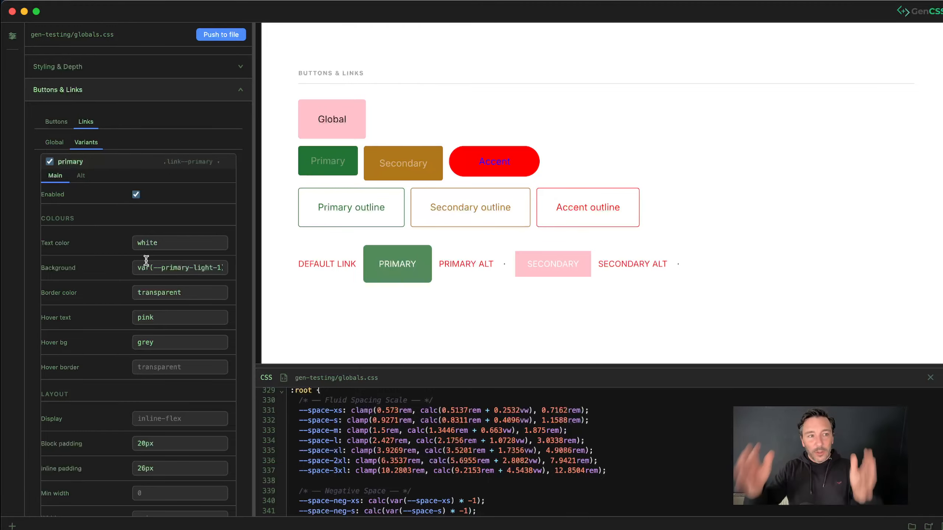
pyautogui.scroll(-5, 146, 281)
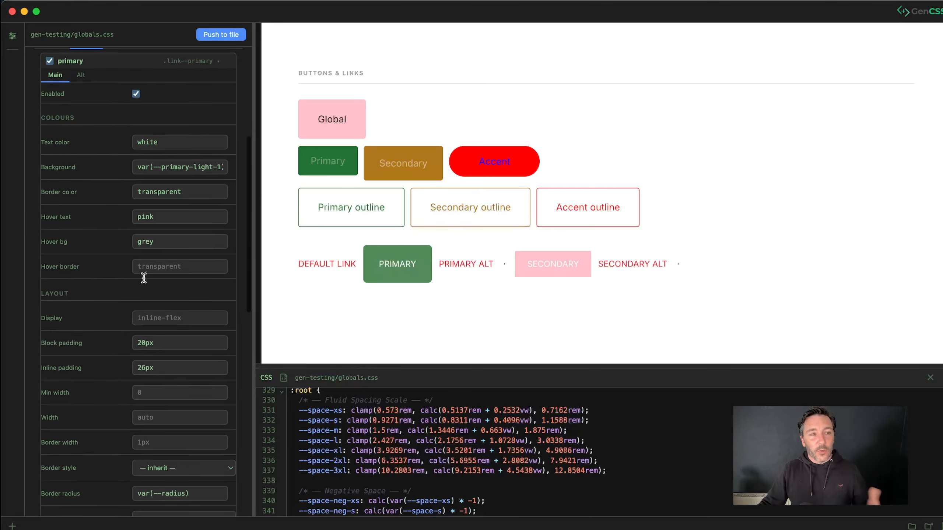
pyautogui.scroll(10, 146, 282)
pyautogui.click(139, 259)
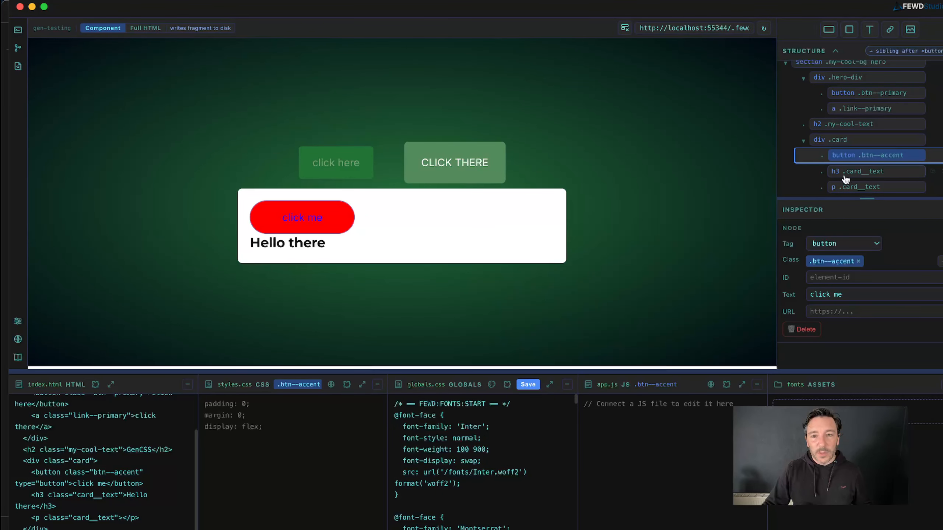
# In FEWD Studio, insert a link element after the accent button in the card.
pyautogui.click(890, 31)
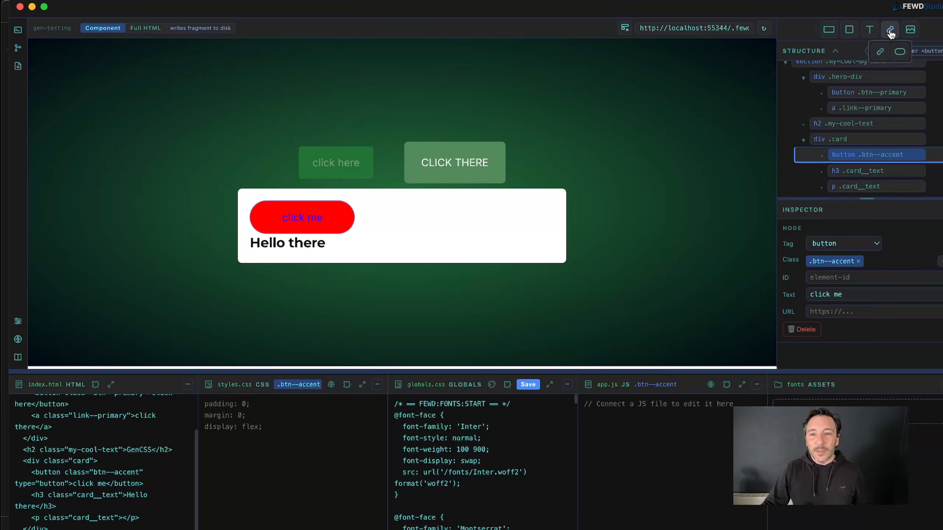
pyautogui.click(880, 54)
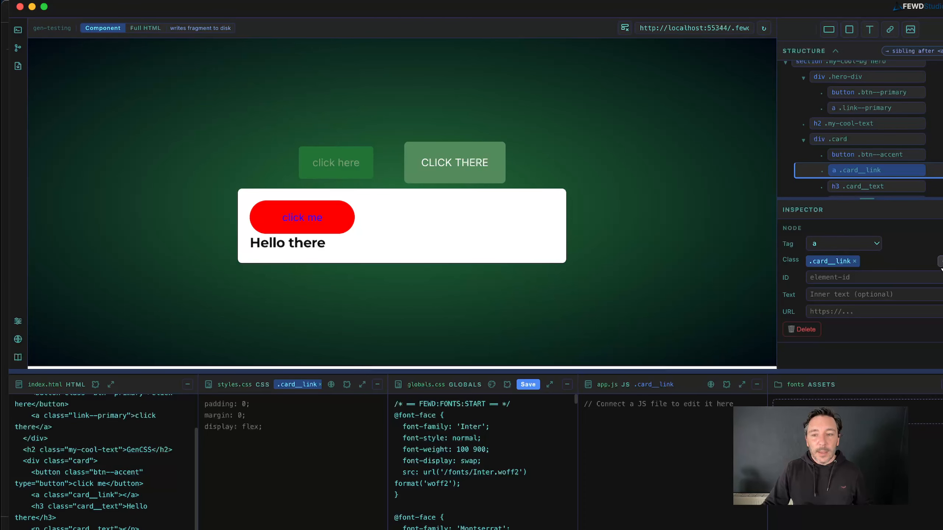
# Set the inner text of the card's new link to "click the link".
pyautogui.click(940, 263)
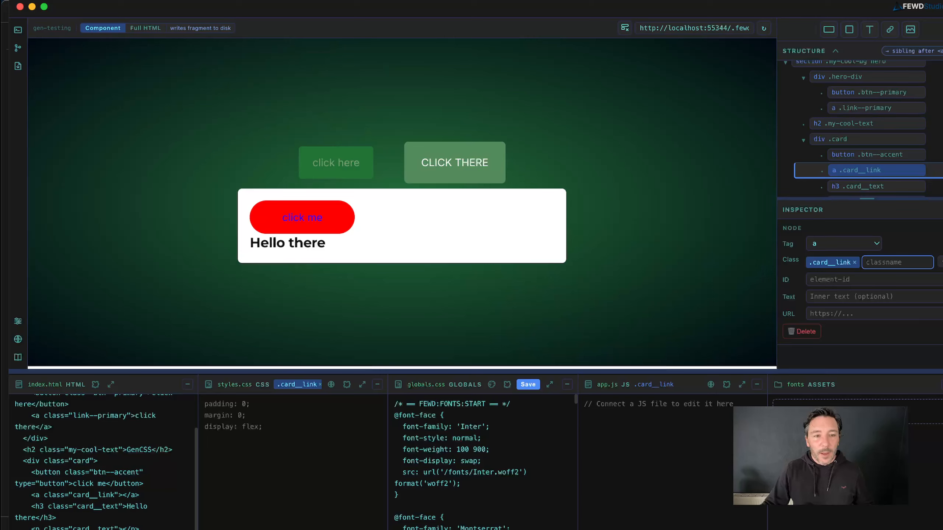
pyautogui.click(824, 297)
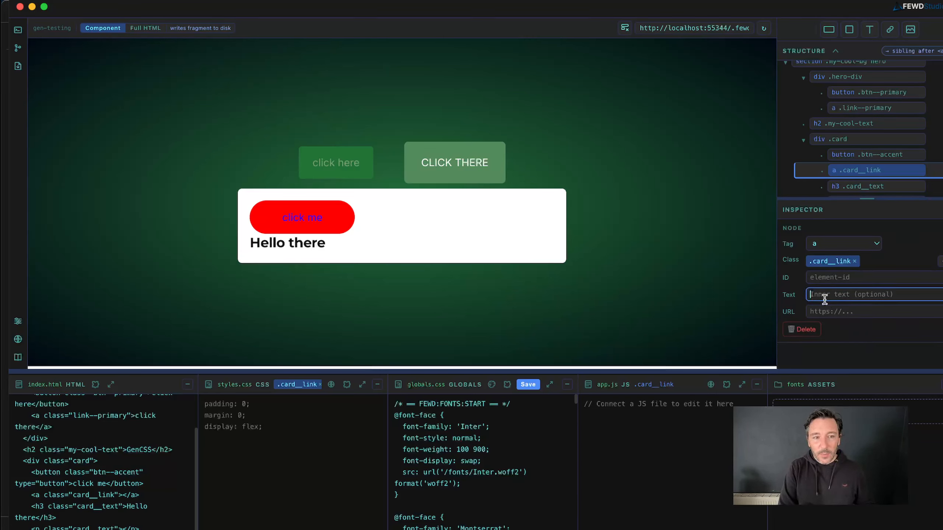
pyautogui.write('clik')
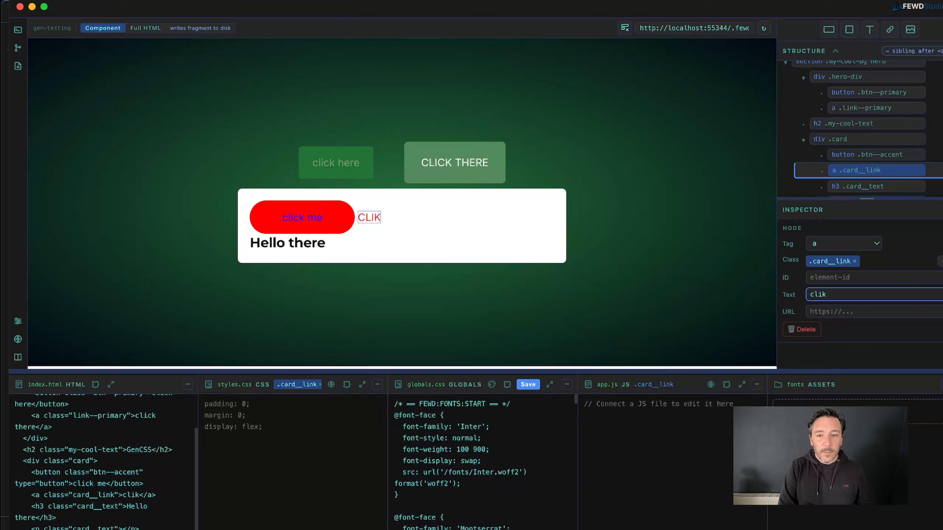
pyautogui.press('BackSpace')
pyautogui.write('ck the link')
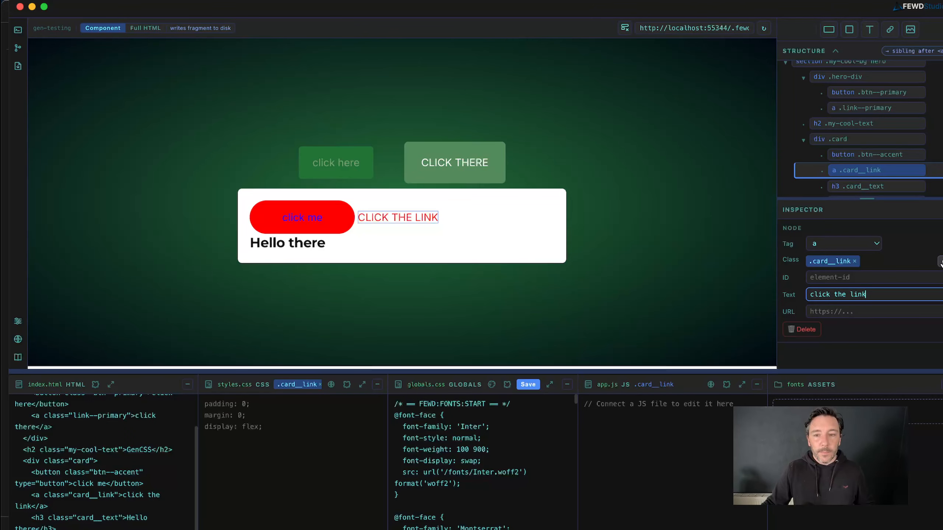
# Replace the link's card__link class with link--secondary.
pyautogui.click(932, 261)
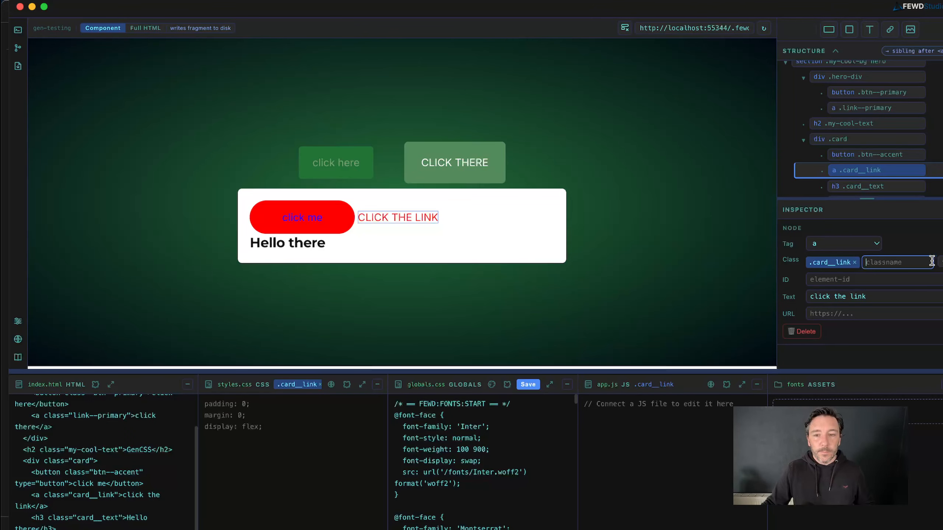
pyautogui.click(854, 263)
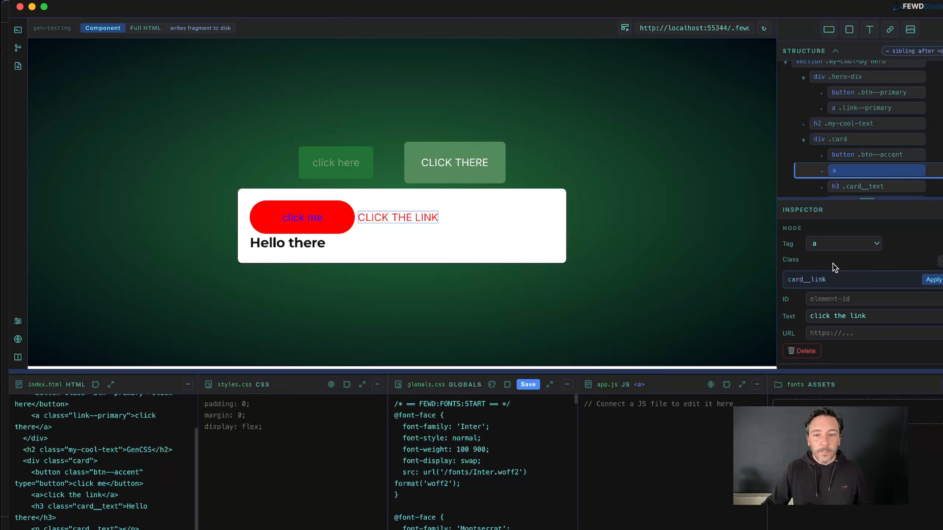
pyautogui.click(939, 261)
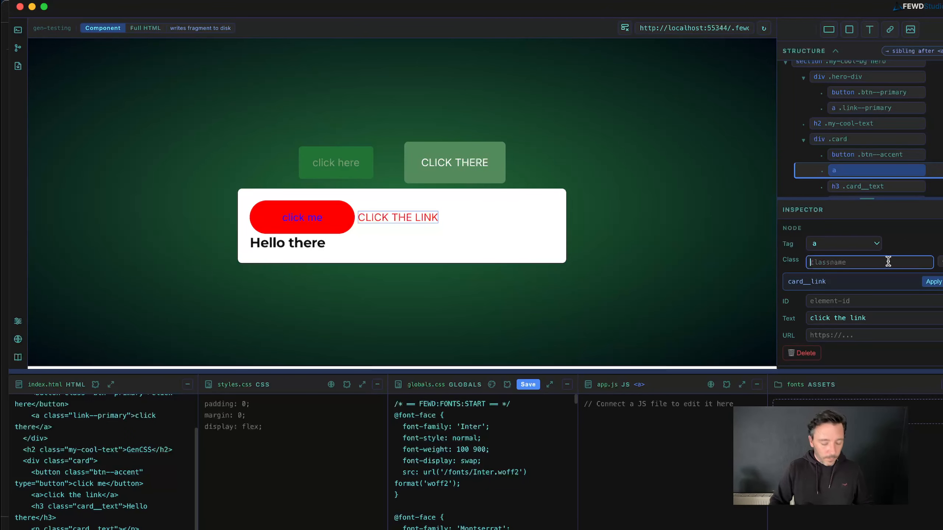
pyautogui.write('link--s')
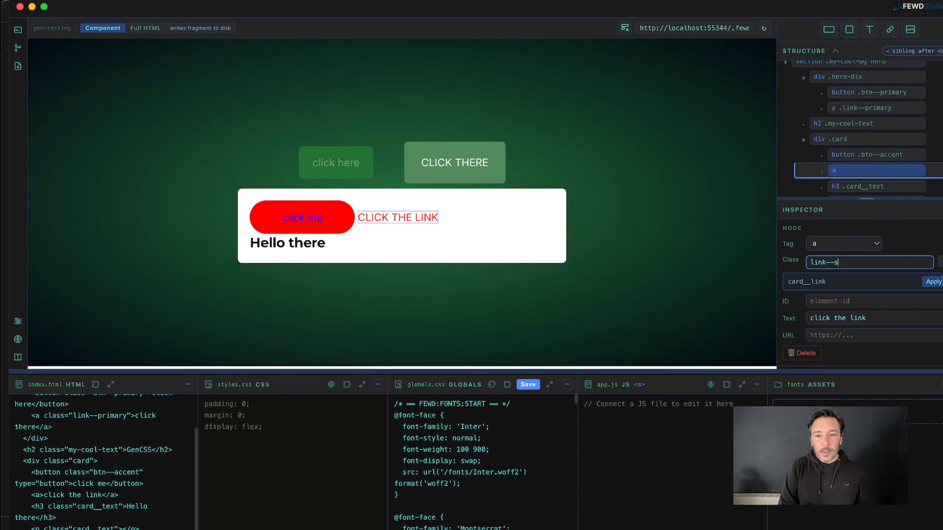
pyautogui.write('econdary')
pyautogui.press('Return')
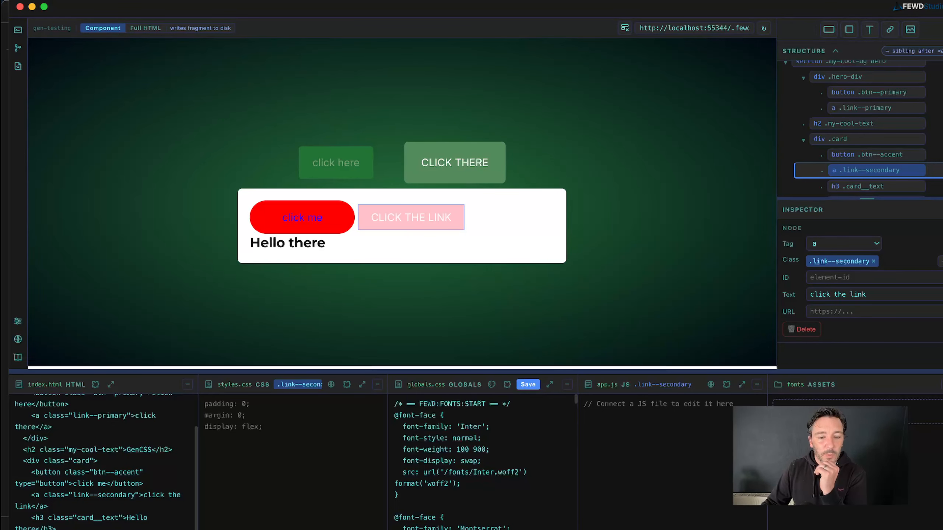
# Switch to GenCSS, enlarge the CSS code pane and look through the typography and spacing tokens in globals.css.
pyautogui.press('super+Tab')
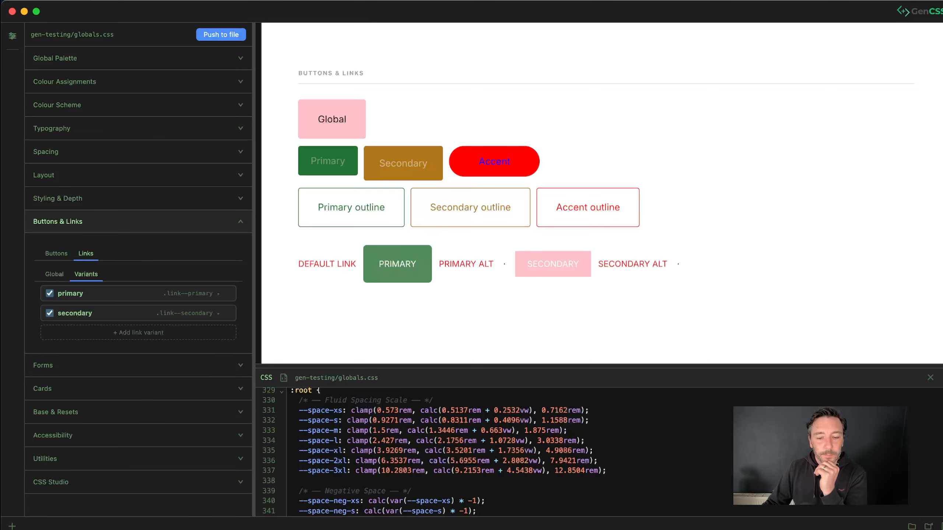
pyautogui.press('super+Tab')
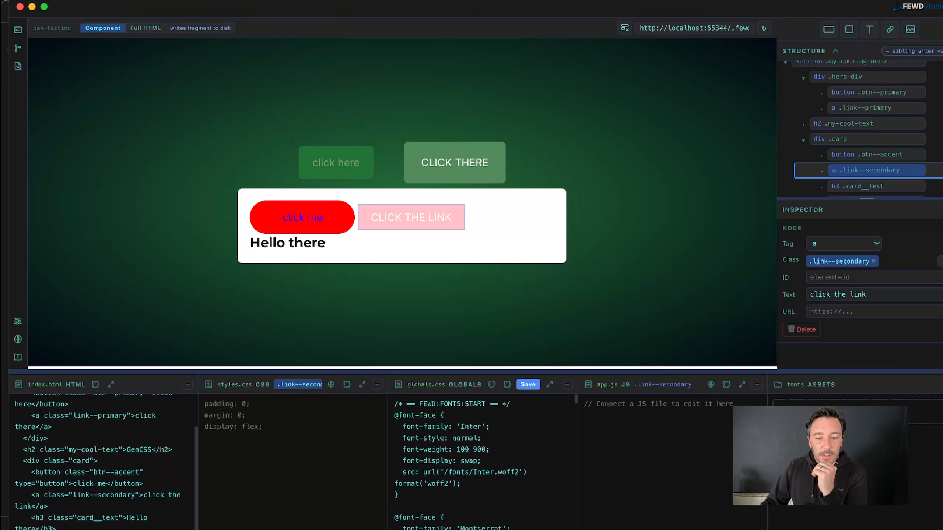
pyautogui.press('super+Tab')
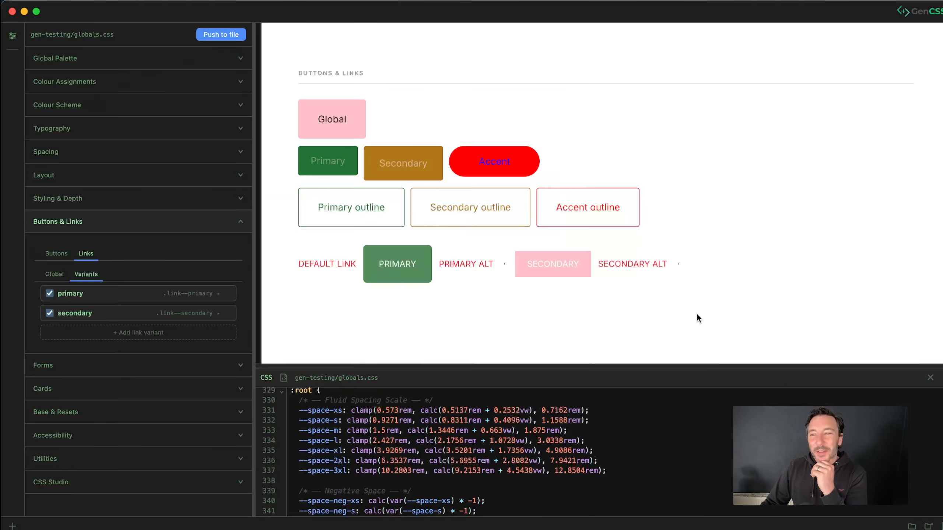
pyautogui.click(177, 226)
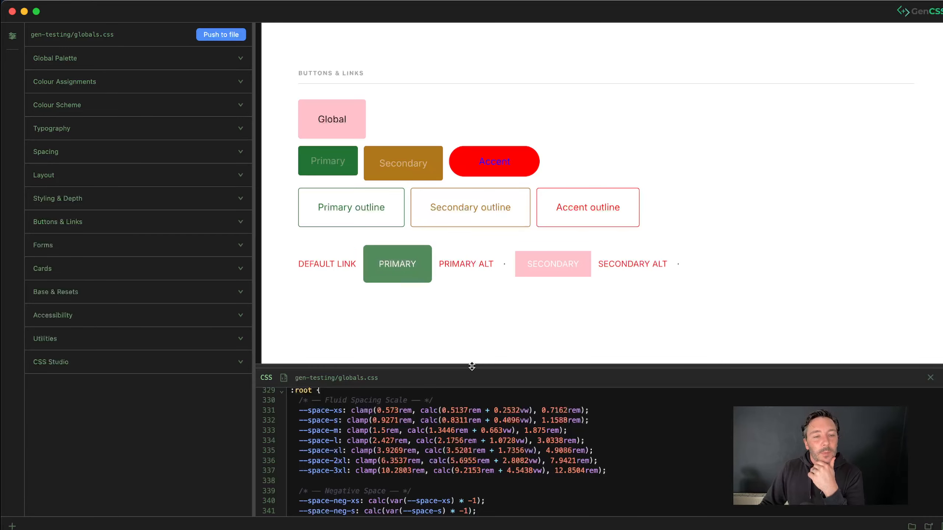
pyautogui.moveTo(472, 367); pyautogui.dragTo(478, 224)
pyautogui.scroll(-15, 473, 395)
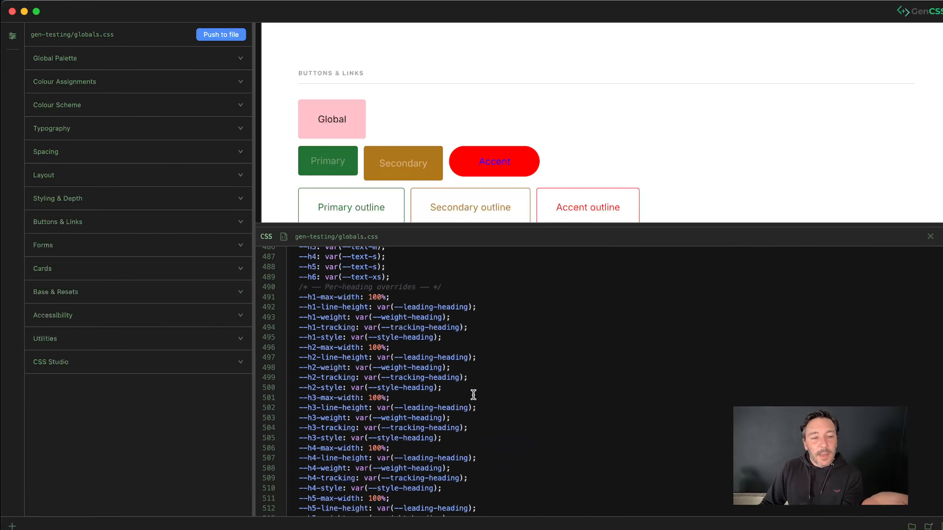
pyautogui.scroll(-12, 472, 394)
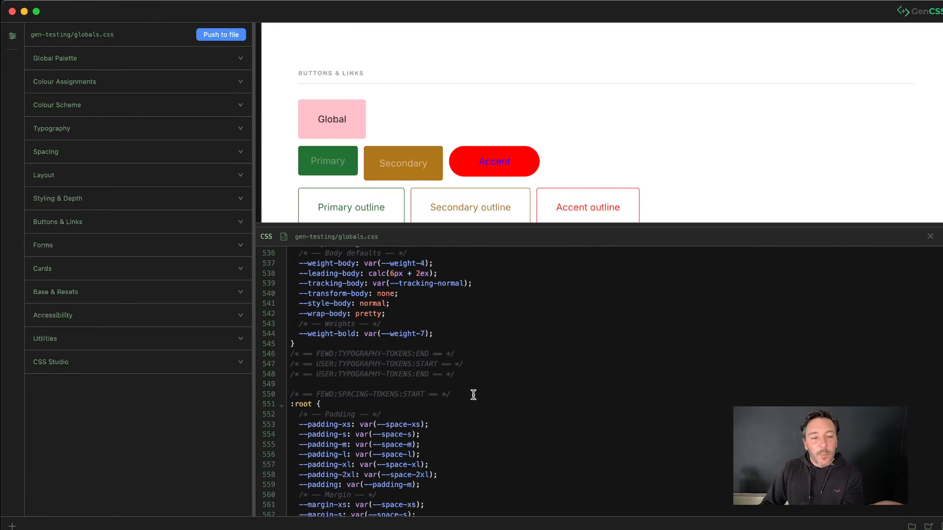
# Review the global button settings beside their generated CSS and display the list of button variants.
pyautogui.click(124, 219)
pyautogui.scroll(-15, 153, 346)
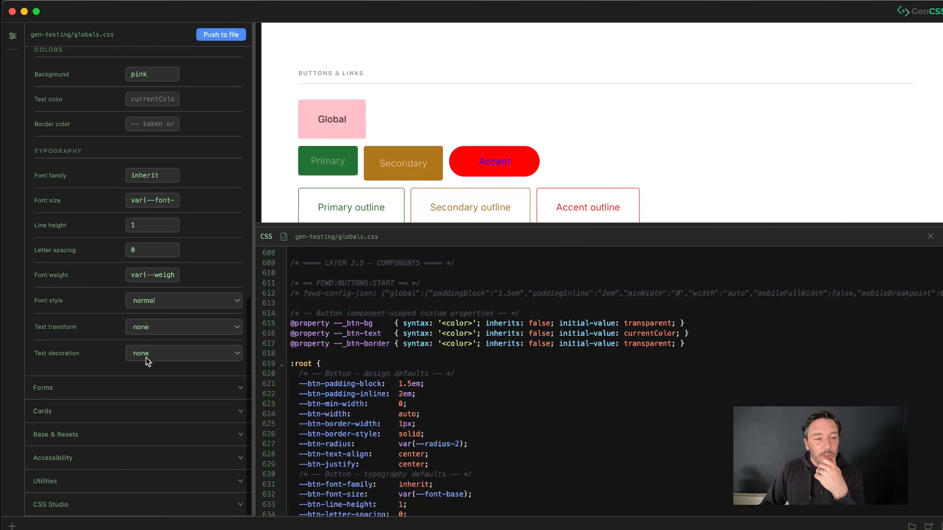
pyautogui.scroll(10, 147, 362)
pyautogui.click(86, 133)
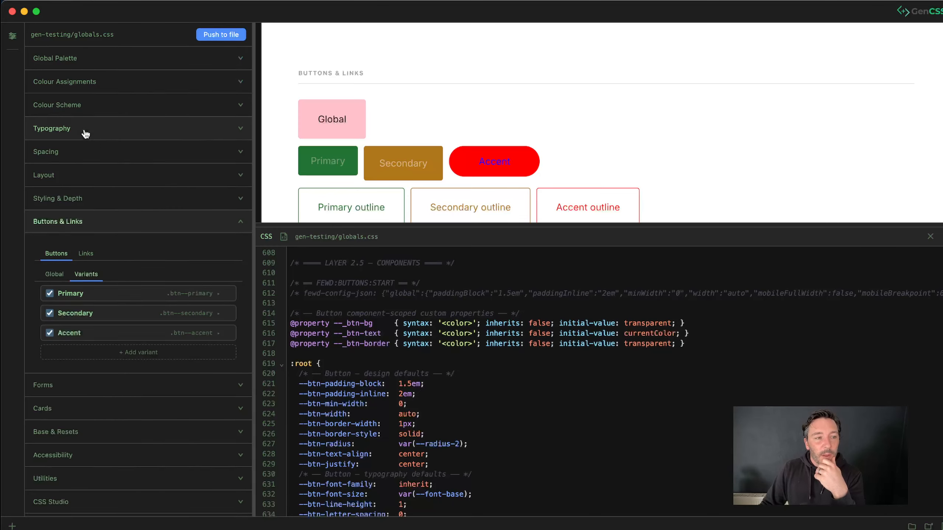